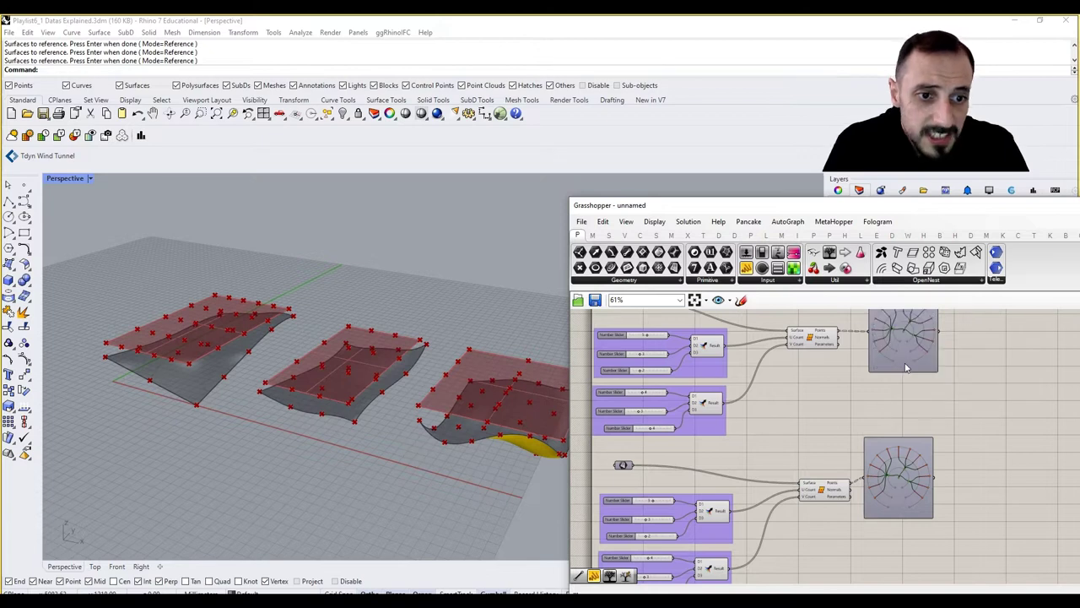
Step: Reposition the two tree-diagram viewers beside the Points outputs of the two Divide Surface components
left_click(903, 350)
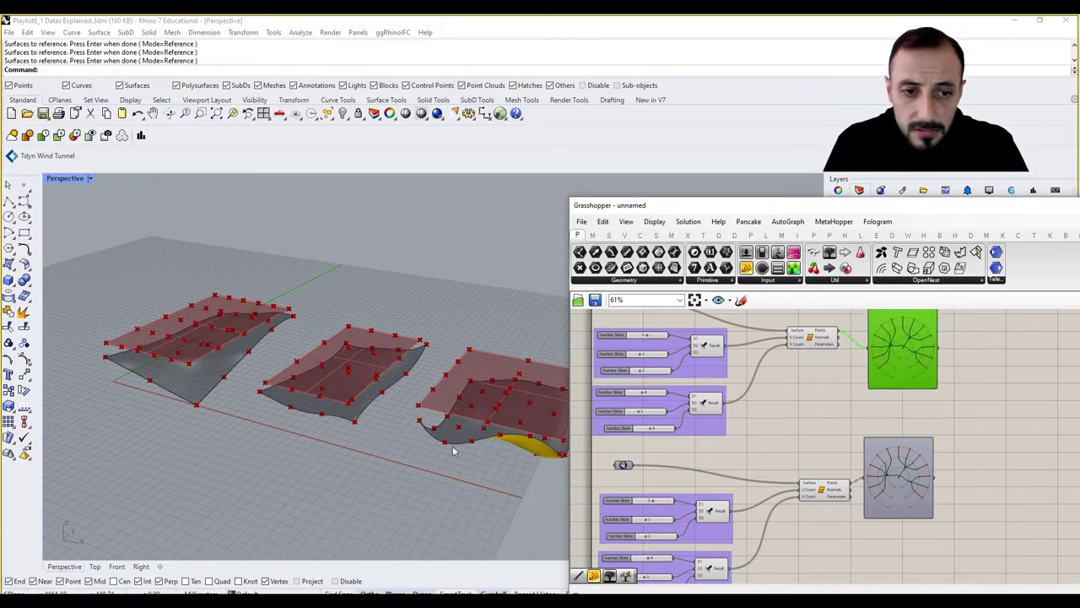
left_click_drag(910, 506, 927, 512)
left_click(812, 437)
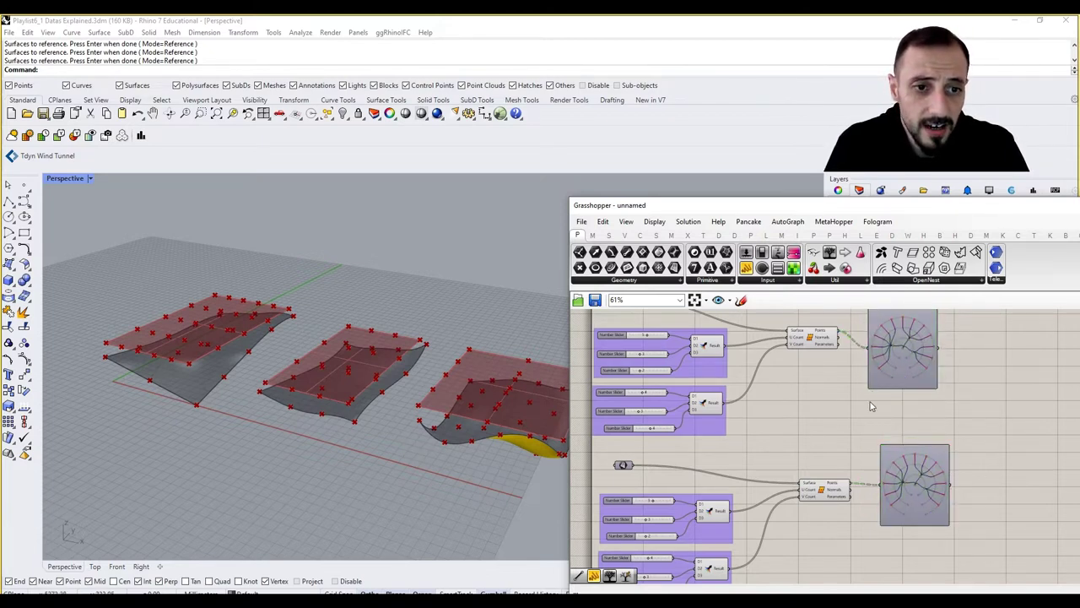
left_click_drag(884, 380, 890, 366)
right_click_drag(890, 366, 896, 403)
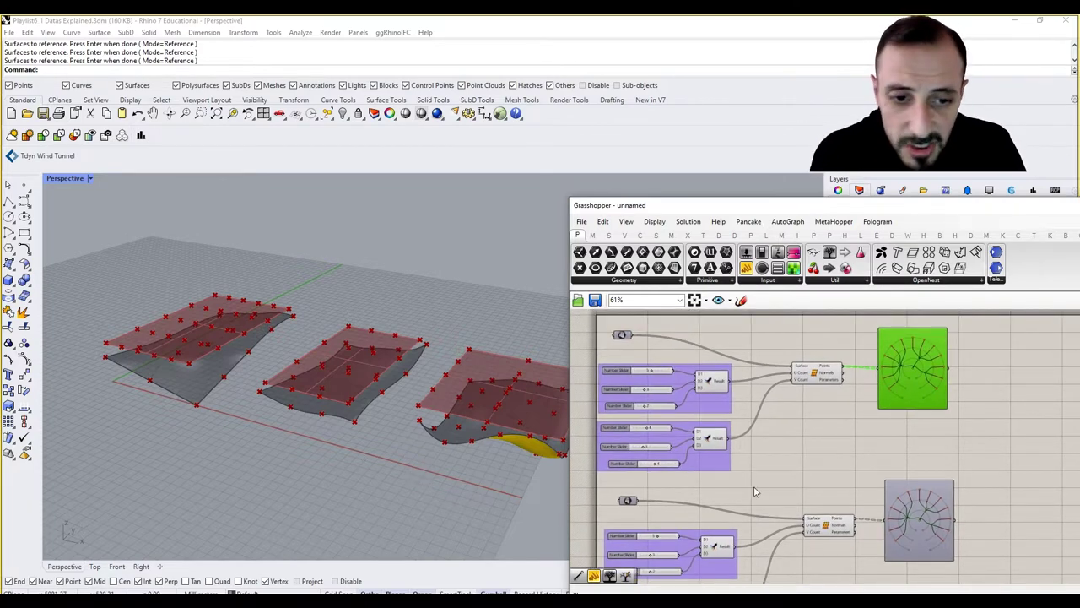
right_click_drag(755, 490, 786, 419)
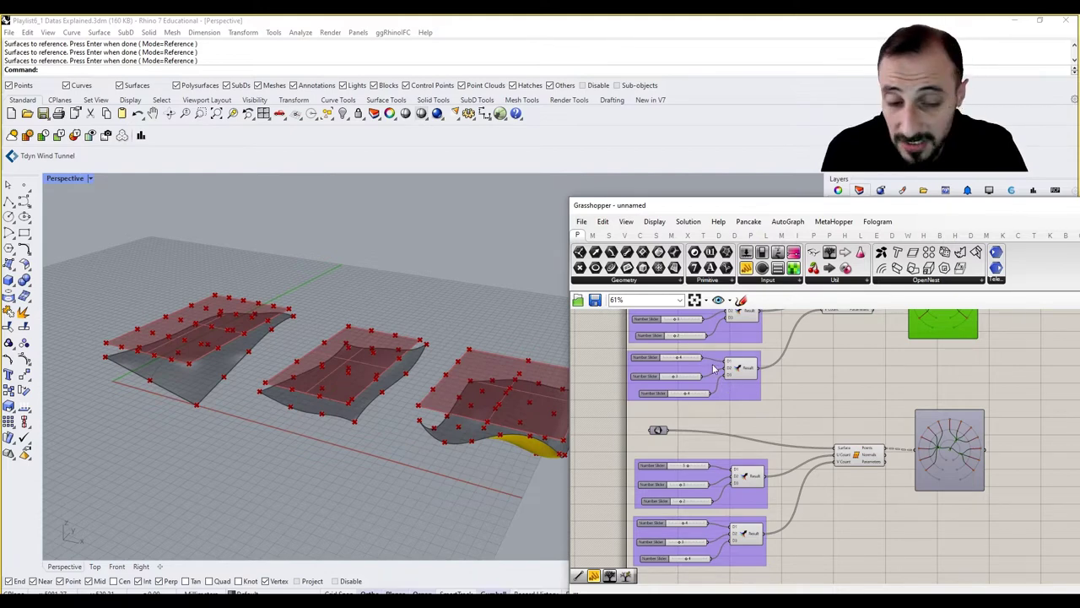
right_click_drag(714, 368, 707, 403)
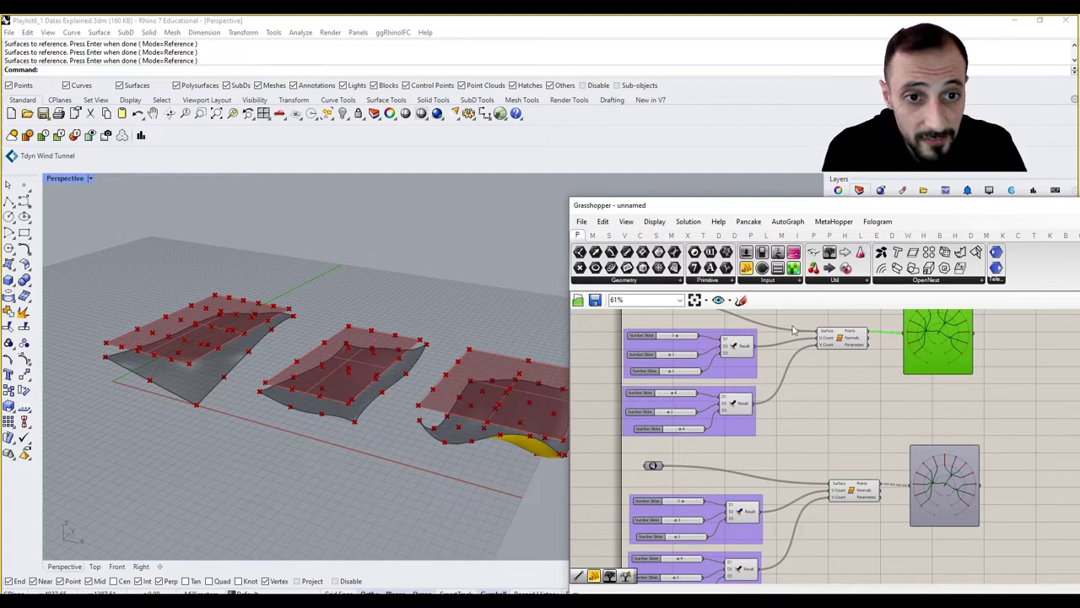
Step: Add a Line component with the upper Divide Surface points as Start Point and the lower Divide Surface points as End Point
left_click(640, 235)
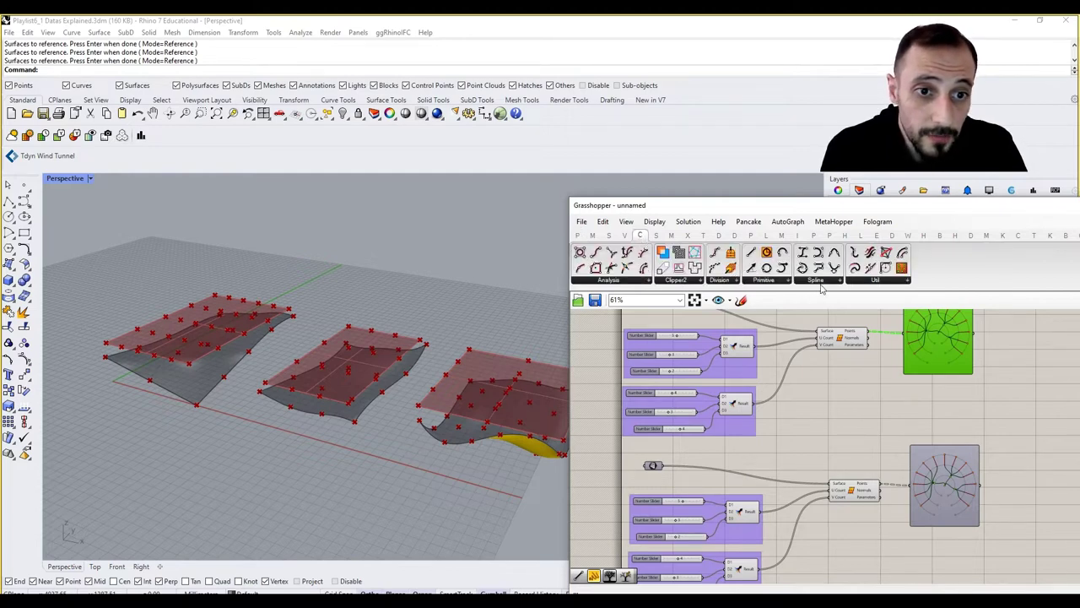
left_click(774, 282)
left_click(846, 304)
left_click(862, 376)
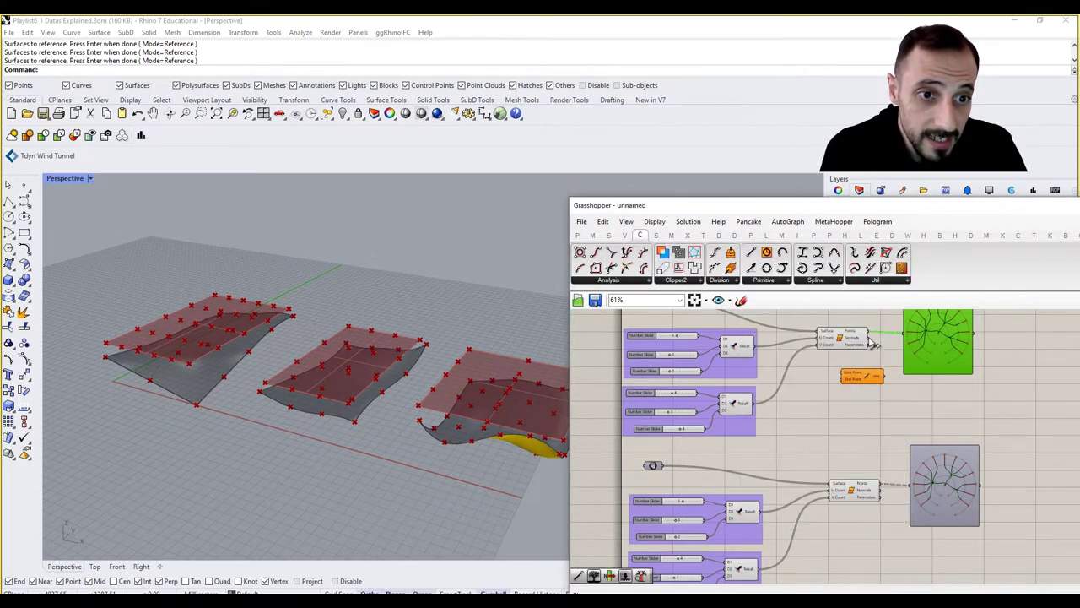
left_click_drag(869, 332, 889, 436)
left_click_drag(881, 484, 866, 440)
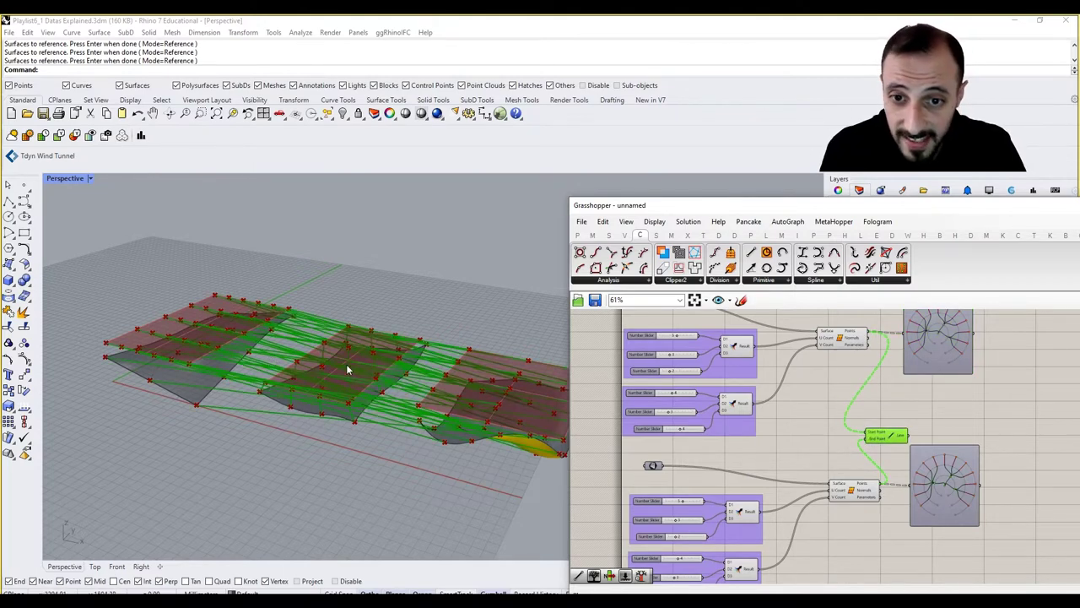
Step: Re-reference the three curved surfaces in the lower Surface parameter, picking them in row order starting with the one nearest the origin
right_click_drag(346, 370, 302, 351)
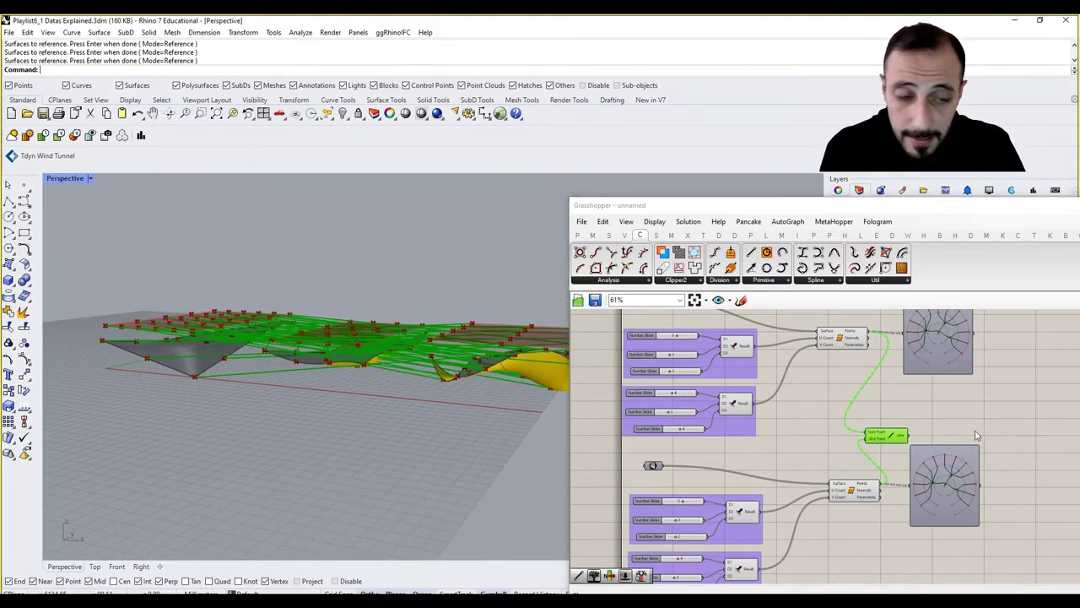
left_click(166, 319)
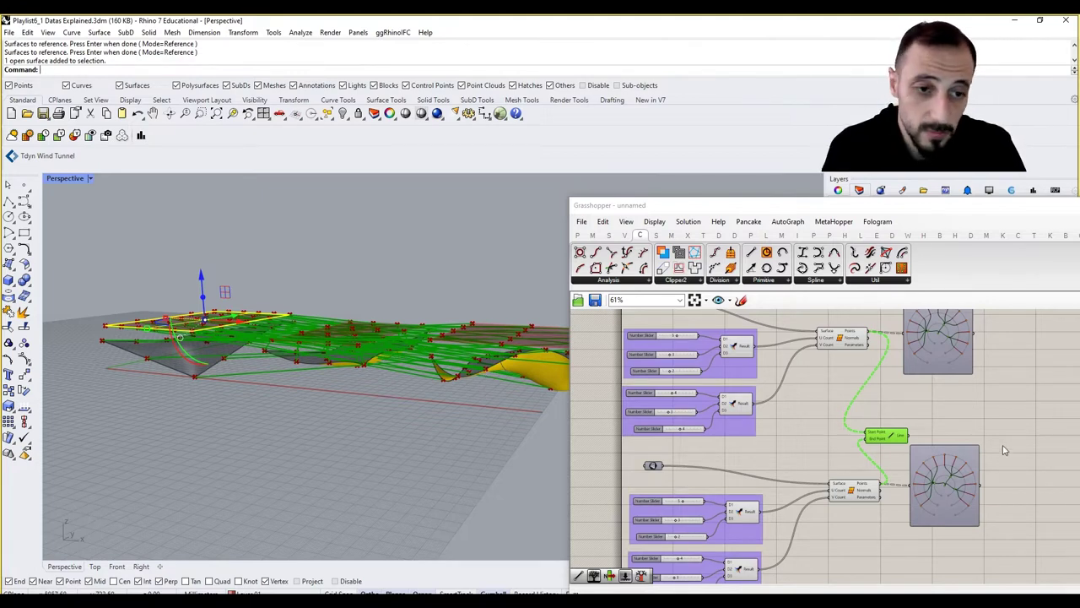
left_click(975, 410)
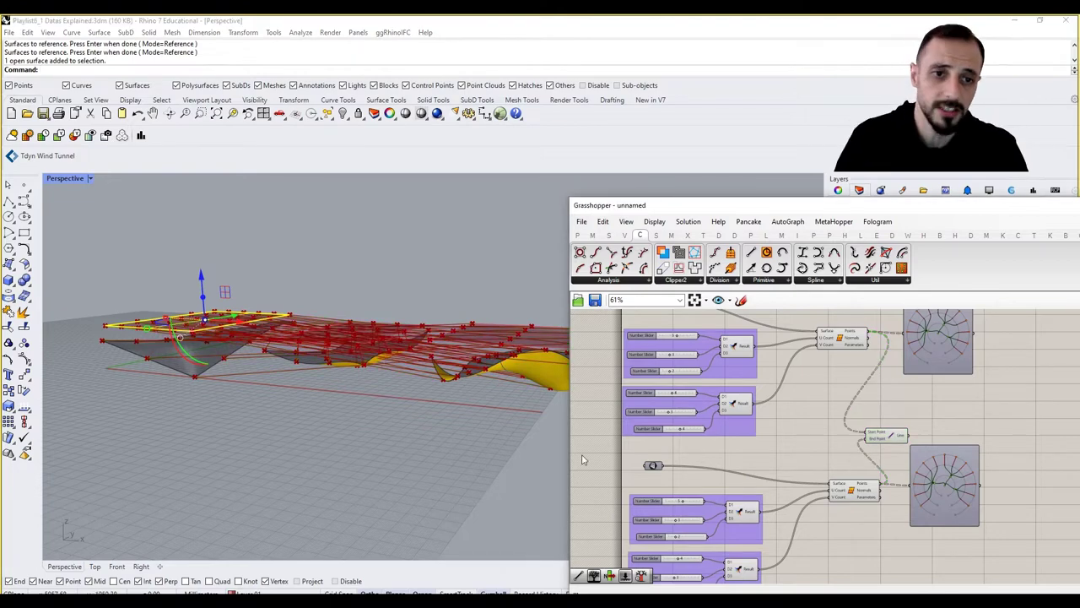
left_click(333, 421)
right_click_drag(333, 421, 363, 425)
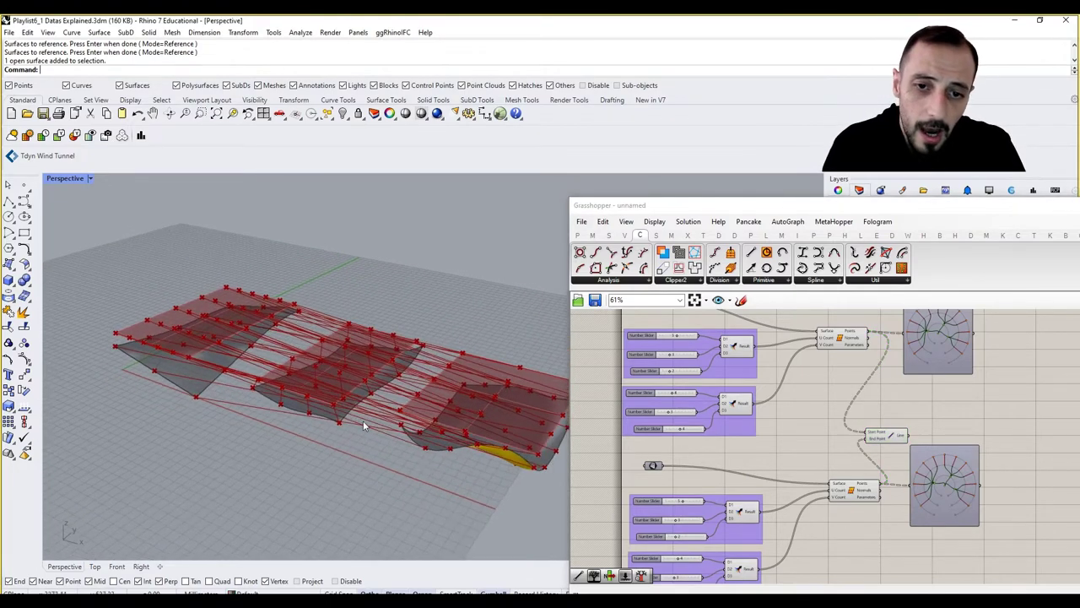
right_click(655, 467)
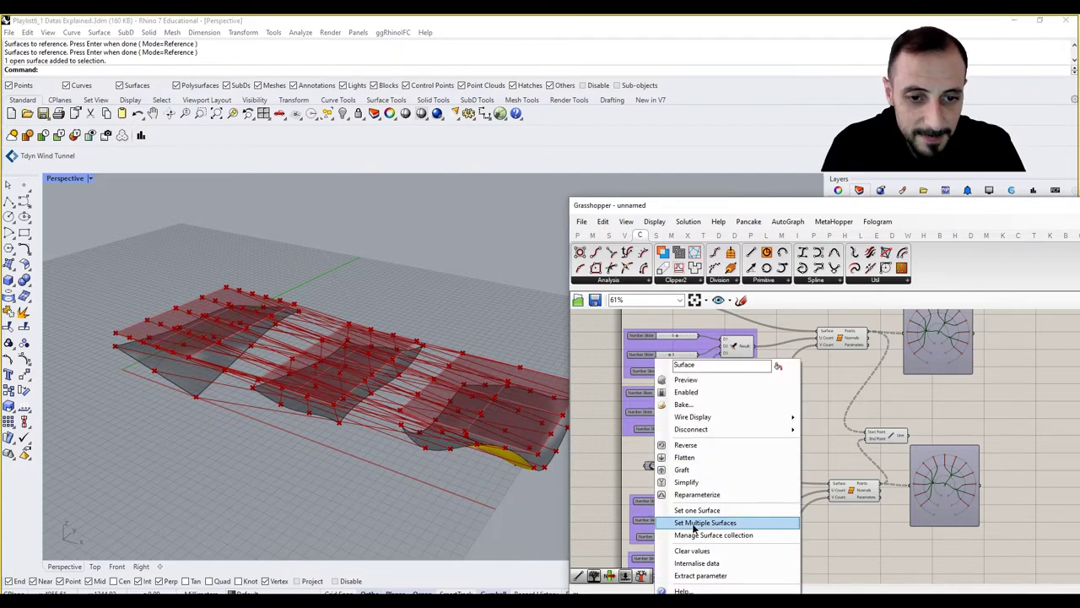
left_click(705, 522)
left_click(182, 403)
left_click(292, 415)
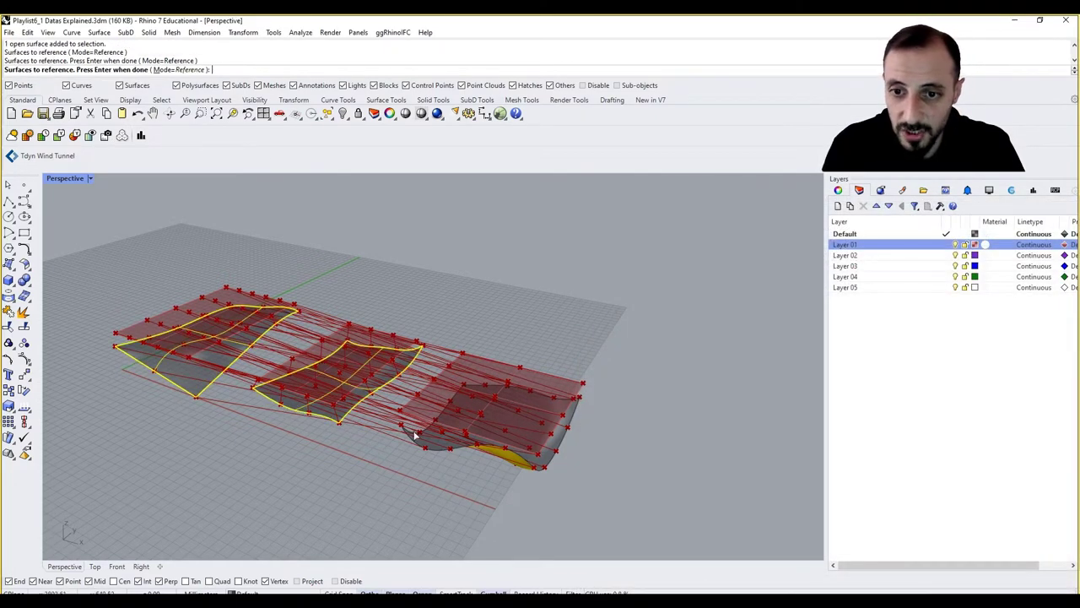
left_click(415, 434)
key("Return")
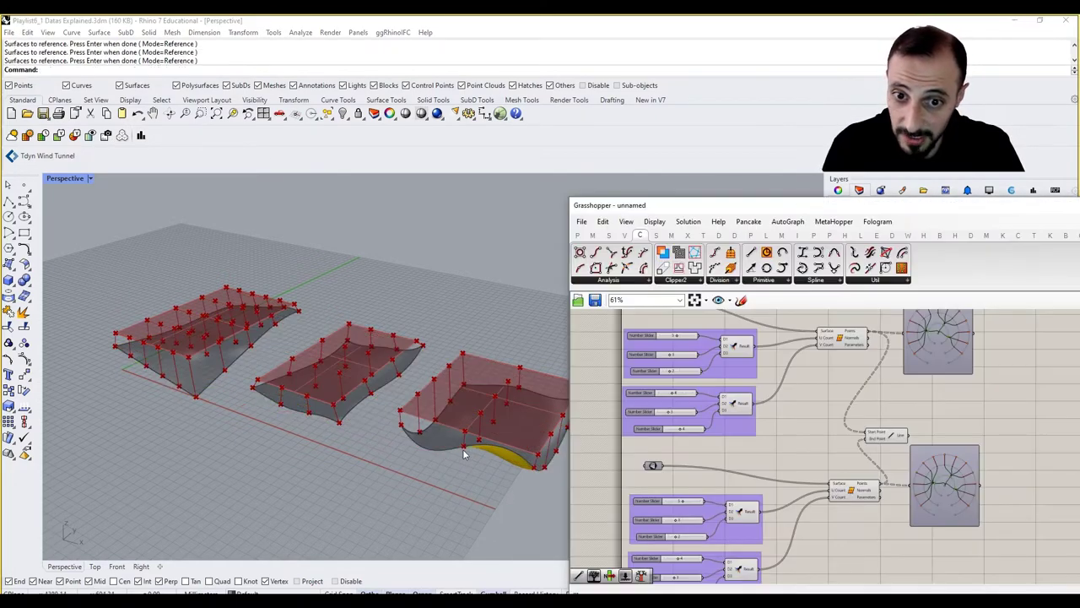
Step: Delete both tree-diagram viewers attached to the Divide Surface components
left_click(959, 478)
key("Delete")
left_click(937, 329)
key("Delete")
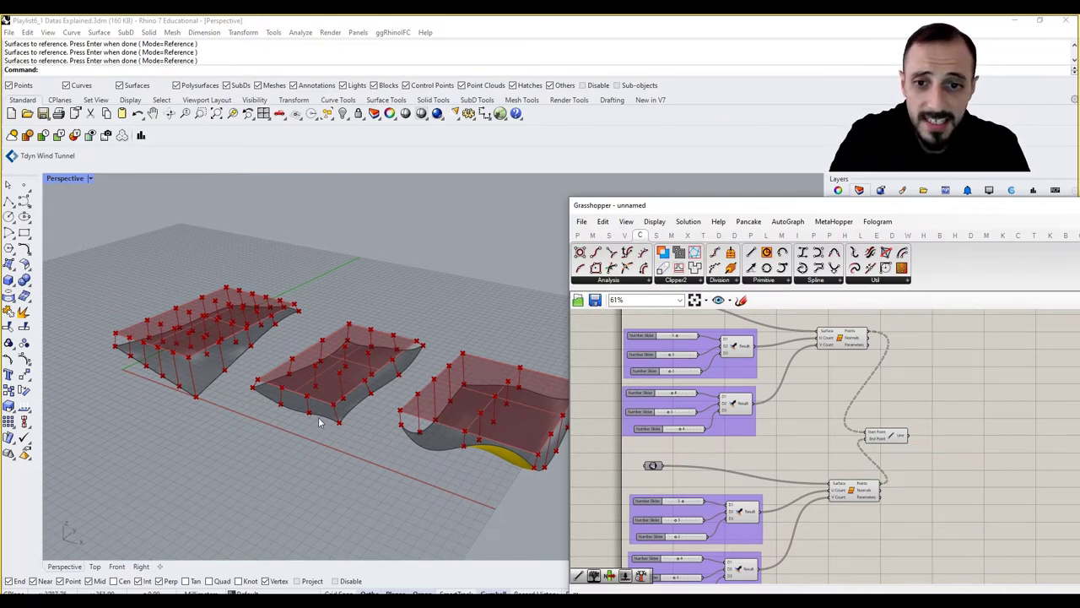
Step: Set the third V Count slider to 7 for both the lower and the upper Divide Surface
right_click_drag(319, 422, 332, 395)
right_click_drag(455, 431, 448, 412)
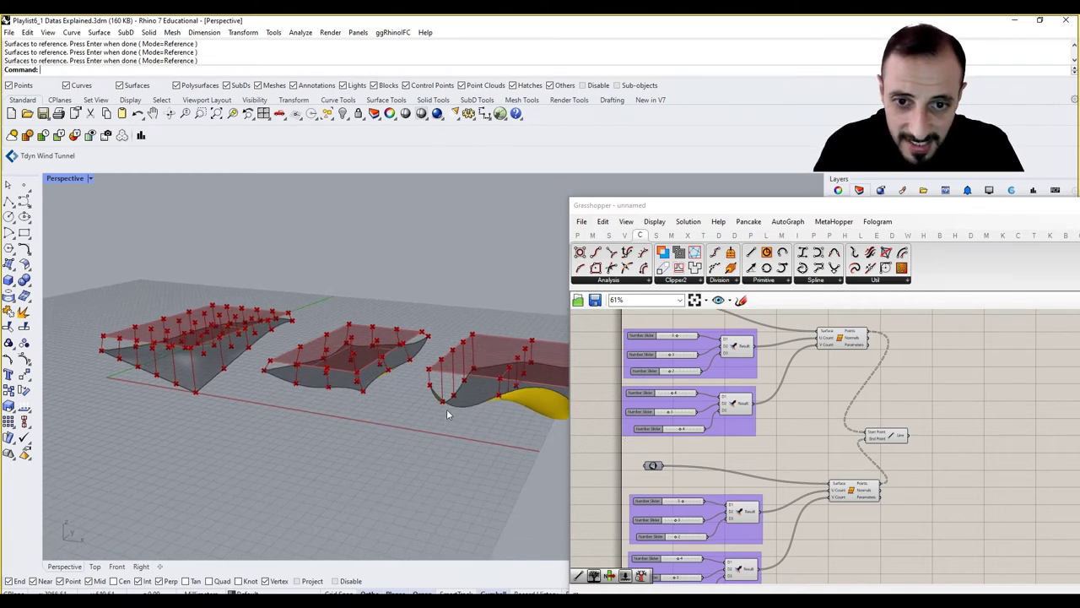
scroll(661, 480, "up", 2)
scroll(688, 494, "up", 1)
scroll(701, 564, "up", 1)
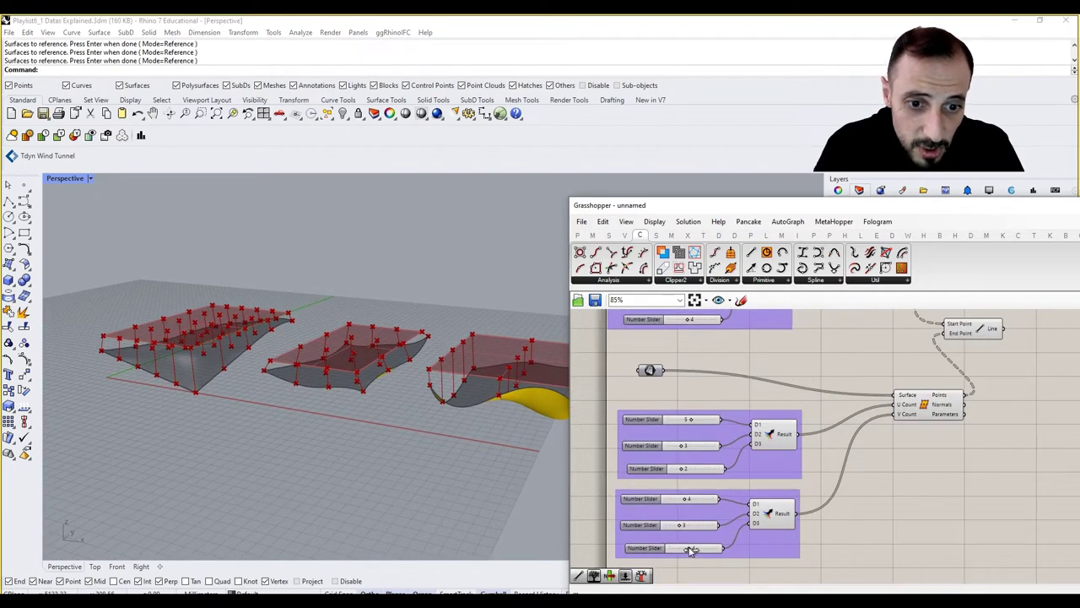
left_click_drag(694, 551, 700, 548)
right_click_drag(478, 436, 397, 434)
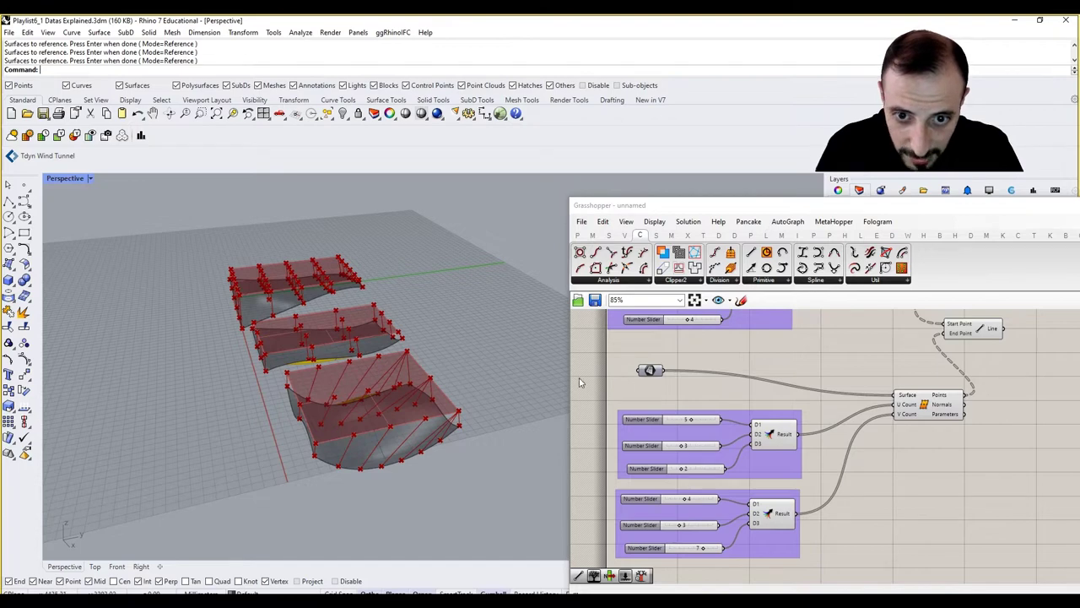
right_click_drag(688, 340, 686, 370)
left_click_drag(690, 351, 700, 354)
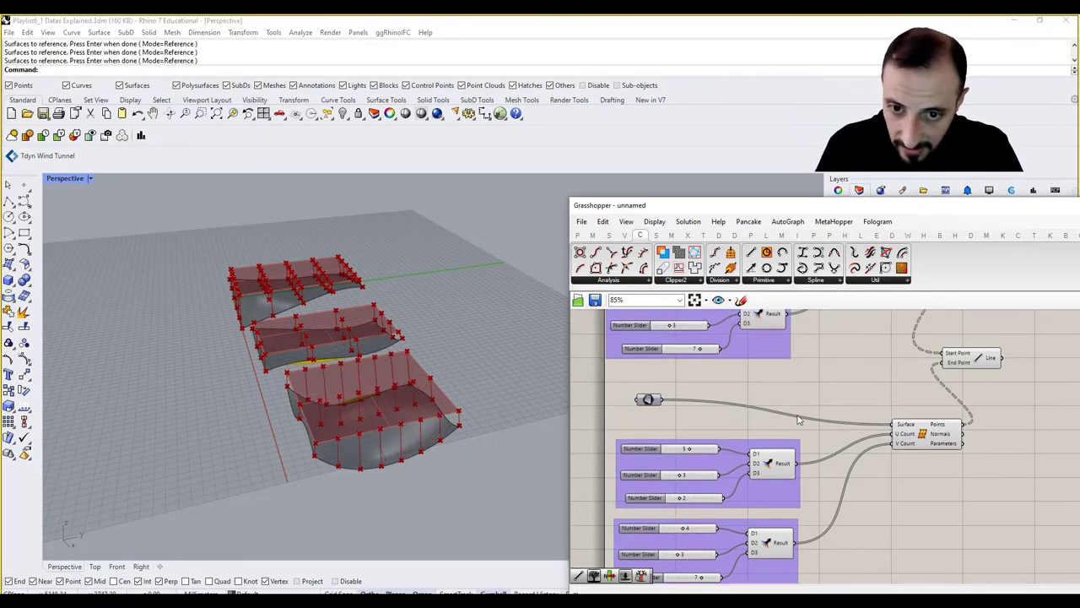
Step: Move the Line component farther from the Divide Surface components to free canvas space between them
scroll(799, 420, "down", 3)
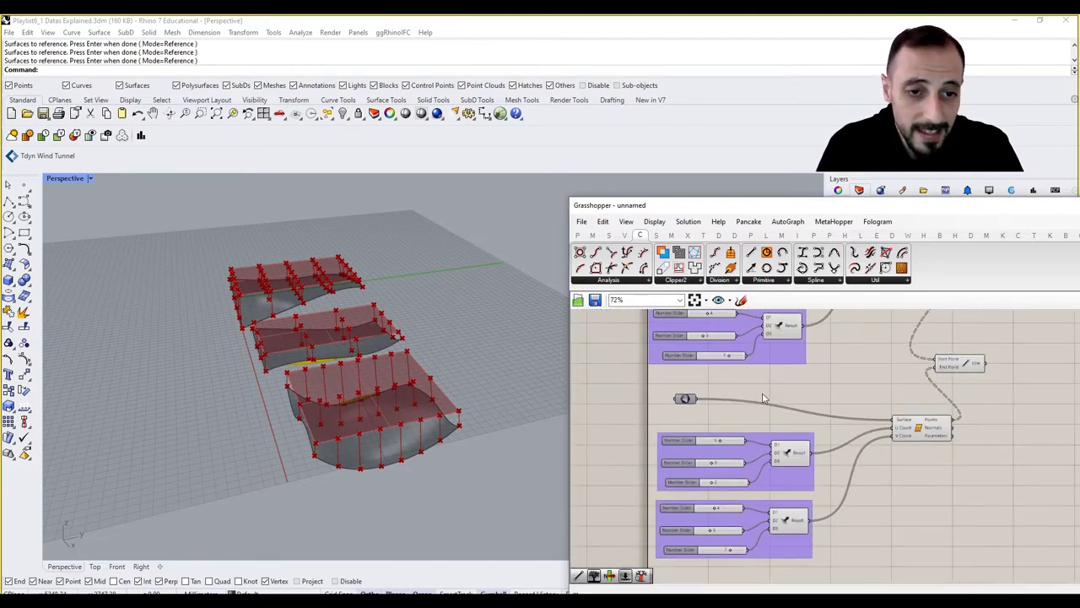
right_click_drag(764, 399, 775, 469)
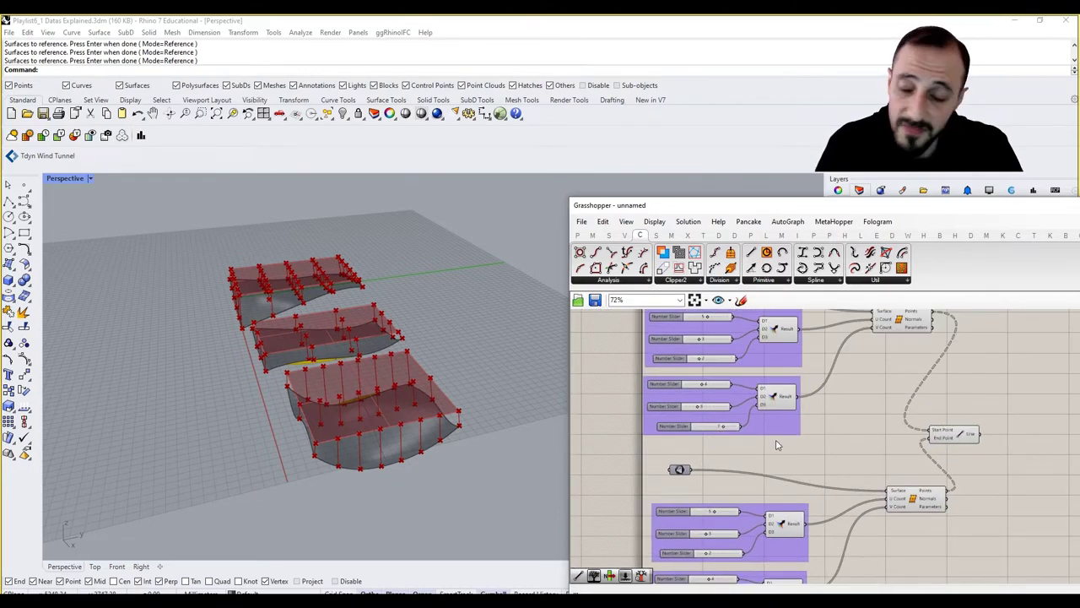
right_click_drag(207, 384, 251, 396)
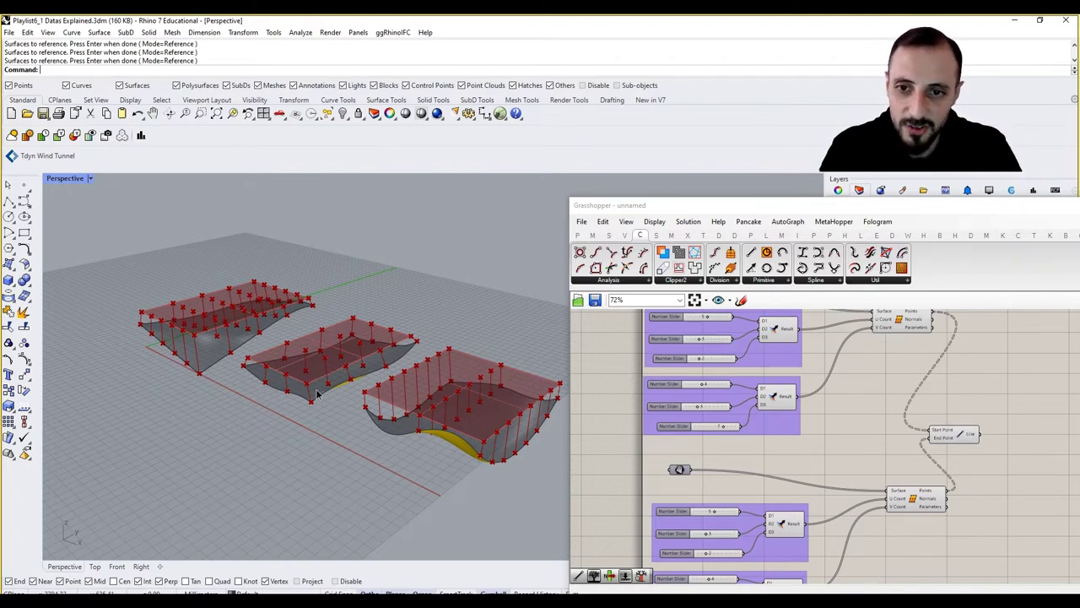
right_click_drag(901, 428, 850, 479)
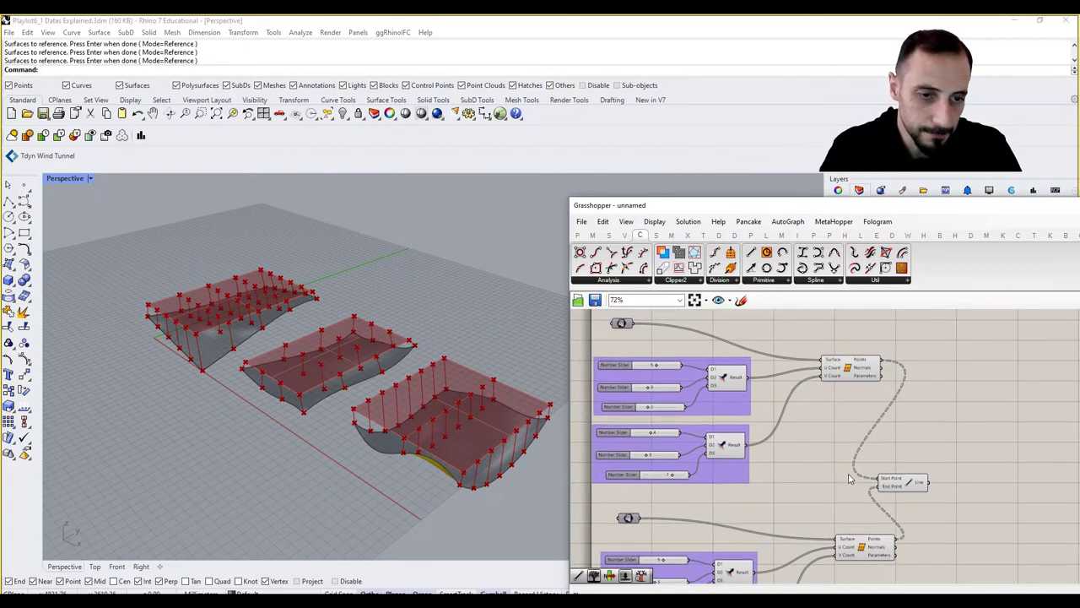
right_click_drag(966, 453, 815, 436)
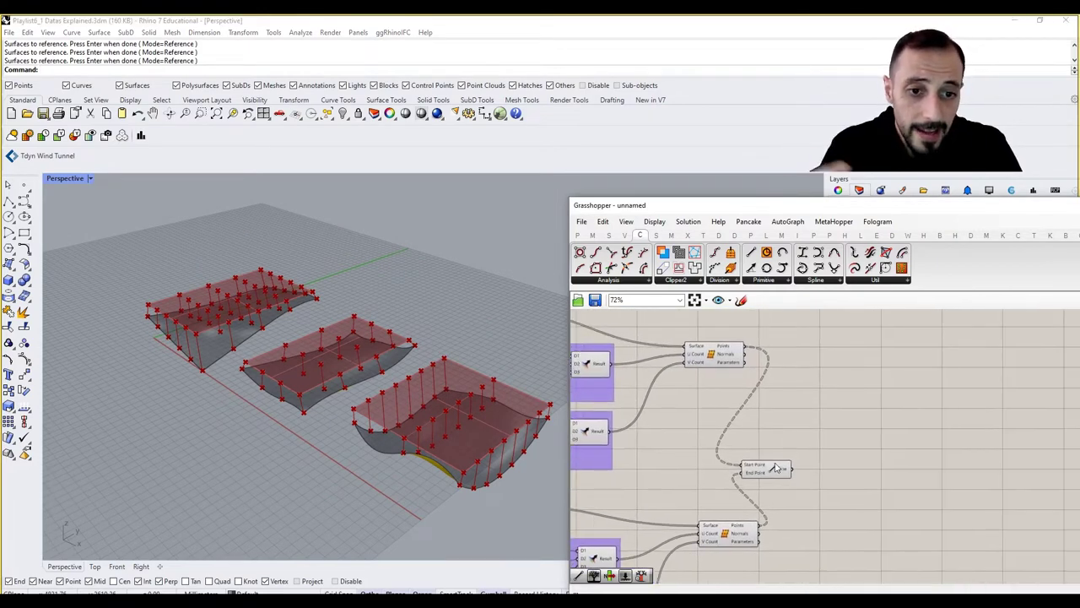
left_click_drag(777, 467, 916, 449)
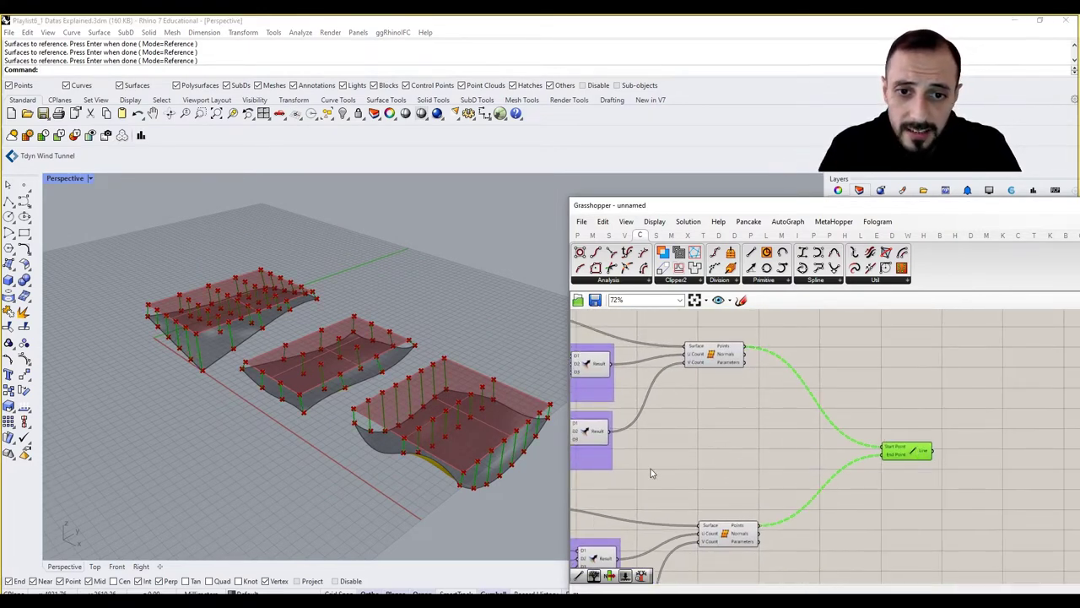
left_click(676, 439)
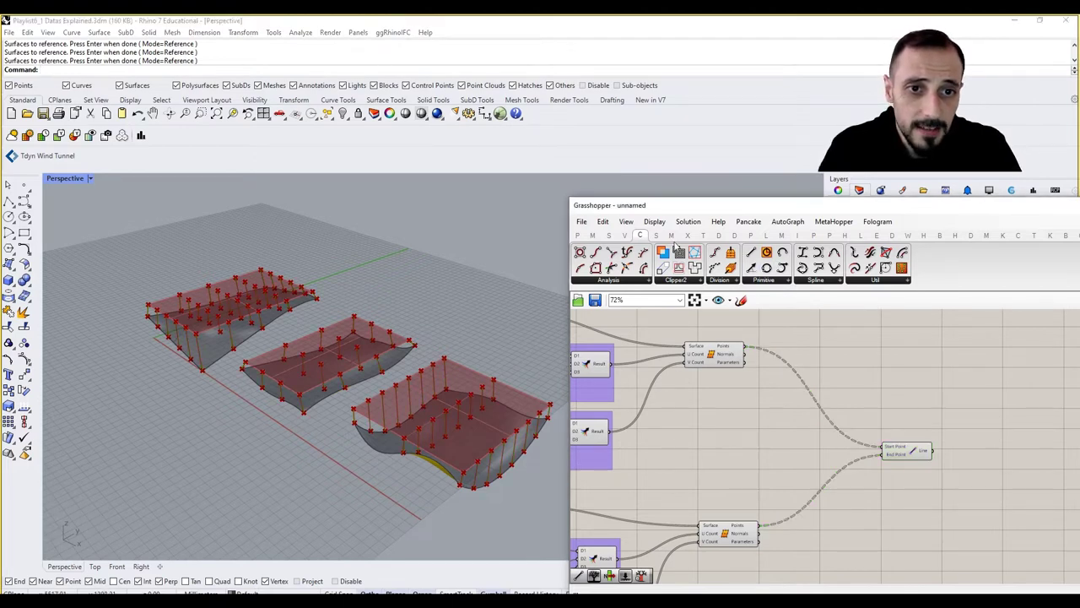
Step: Add a Param Viewer fed by the upper Divide Surface's Points output and display it with Draw Tree
left_click(578, 235)
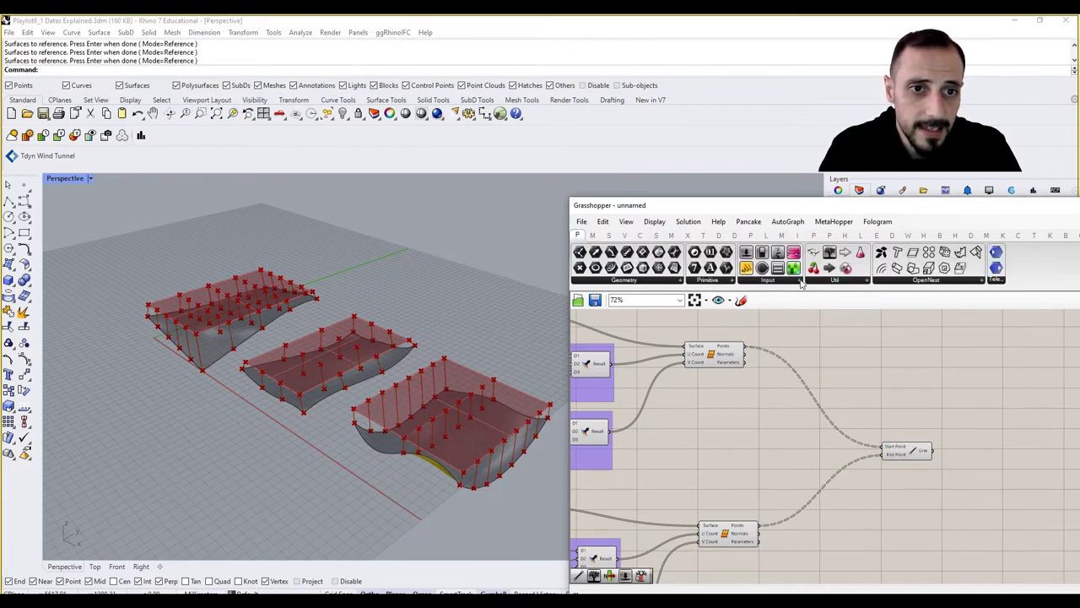
left_click_drag(813, 328, 810, 321)
right_click(810, 322)
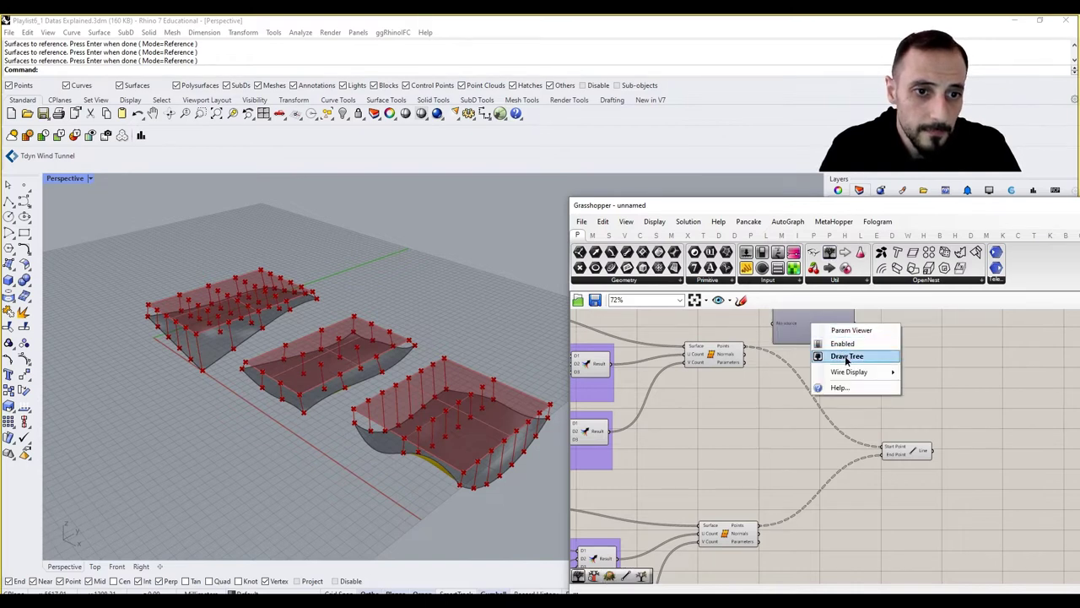
left_click(846, 360)
right_click(817, 327)
left_click(855, 364)
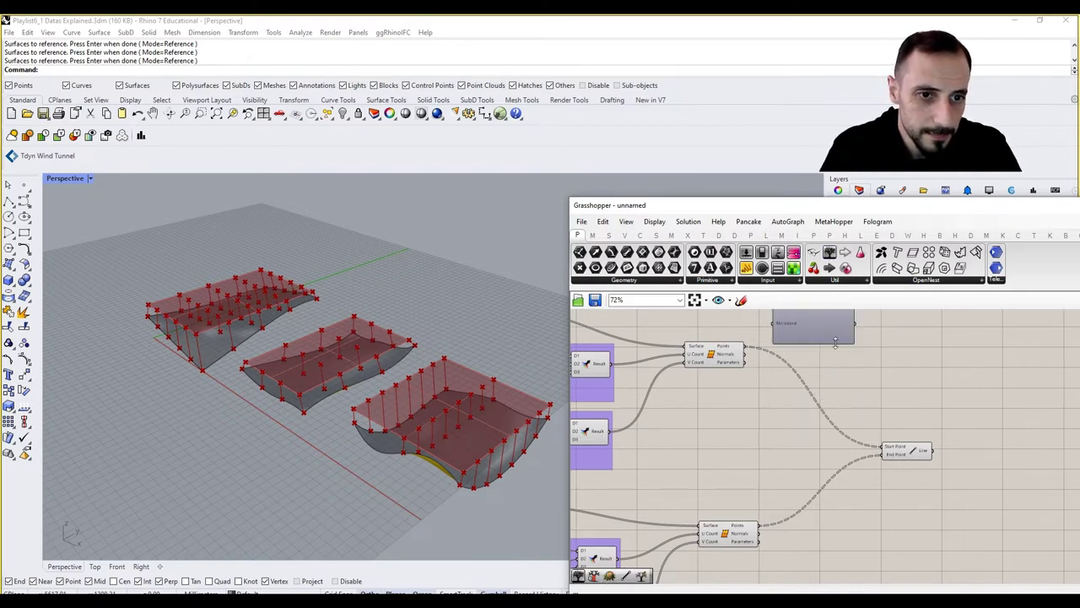
right_click_drag(815, 328, 813, 361)
left_click_drag(744, 379, 781, 356)
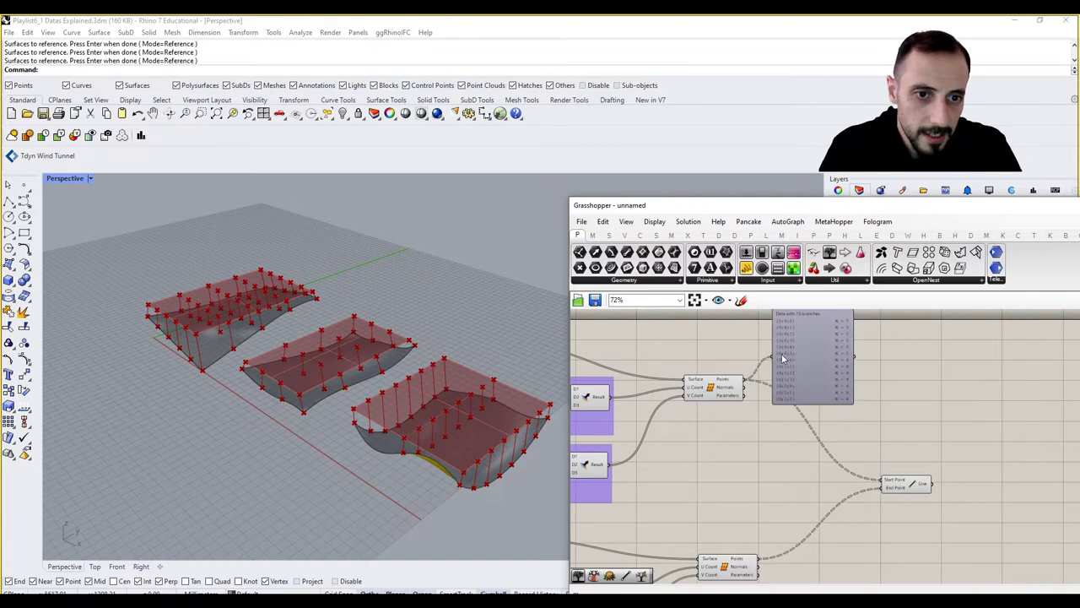
right_click(824, 376)
left_click(853, 390)
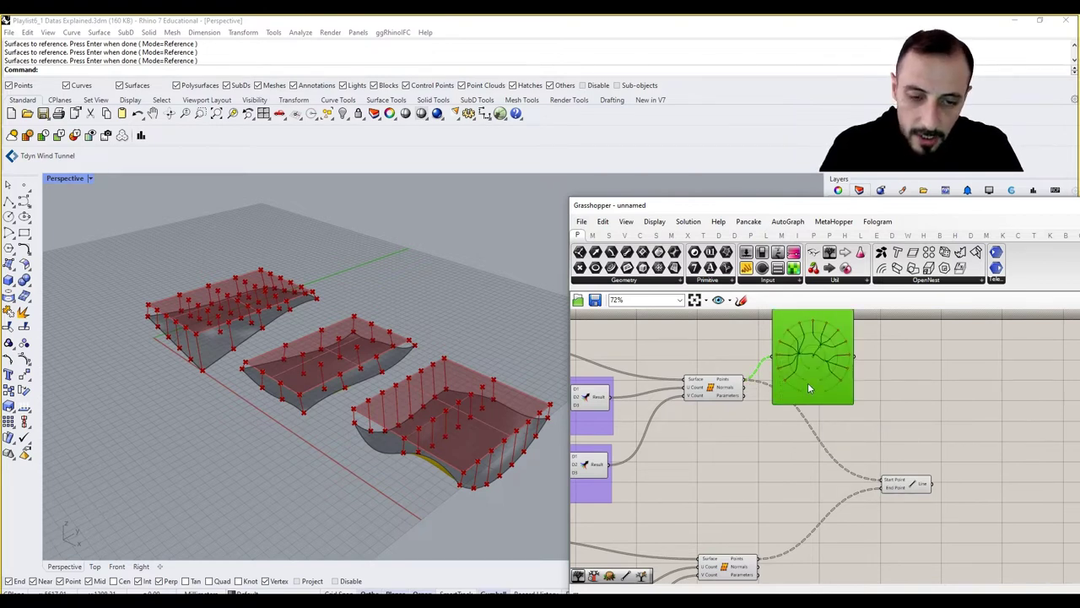
Step: Duplicate the tree viewer for the lower Divide Surface's Points output and space the upper viewer away from its component
left_click_drag(808, 383, 785, 545, "alt")
right_click_drag(827, 540, 776, 437)
left_click_drag(777, 437, 811, 475)
right_click_drag(708, 324, 718, 404)
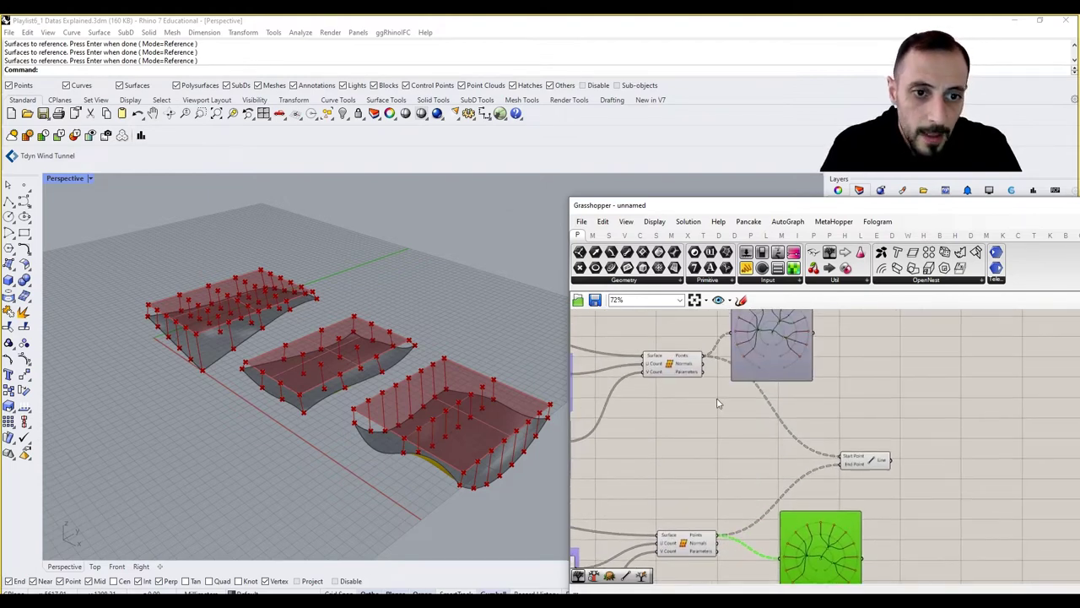
left_click_drag(769, 341, 802, 334)
right_click_drag(721, 358, 713, 384)
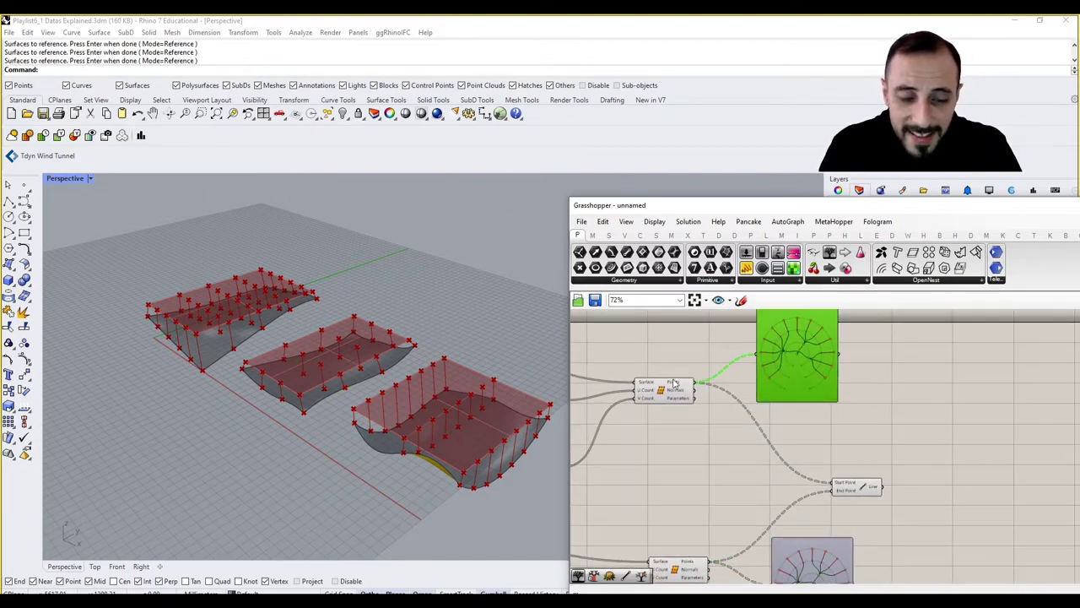
mouse_move(676, 386)
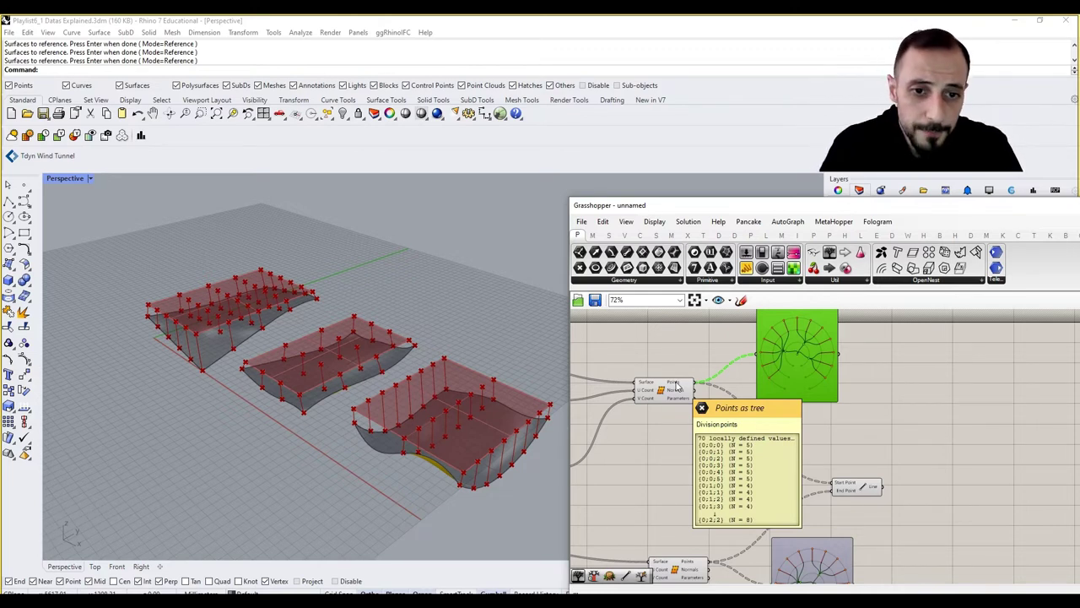
Step: Flatten the upper Divide Surface's Points output and check the data tree of the lower Divide Surface's Points output
right_click(676, 385)
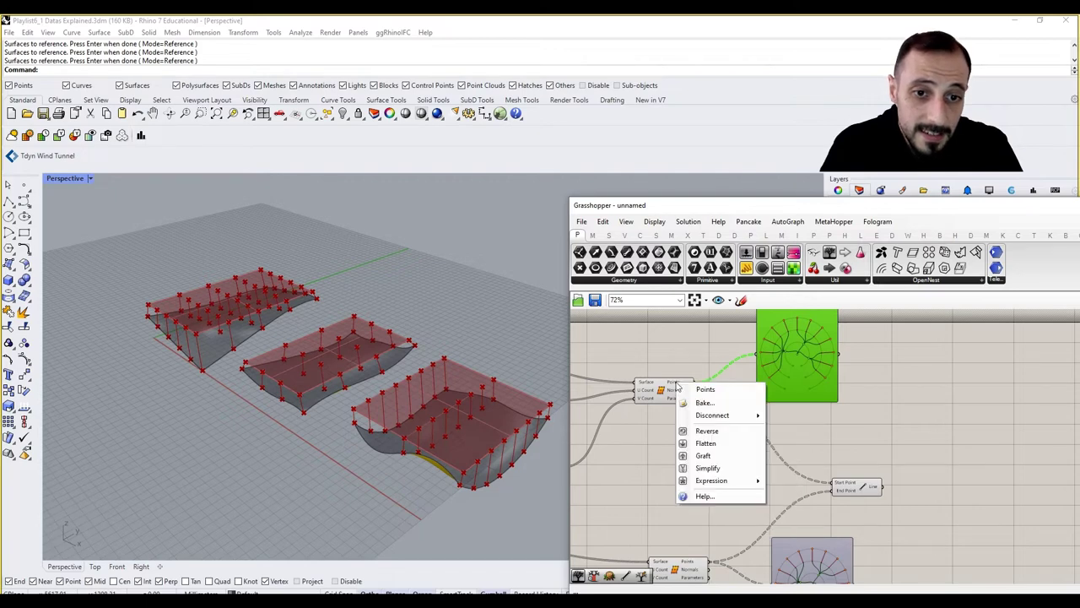
left_click(706, 443)
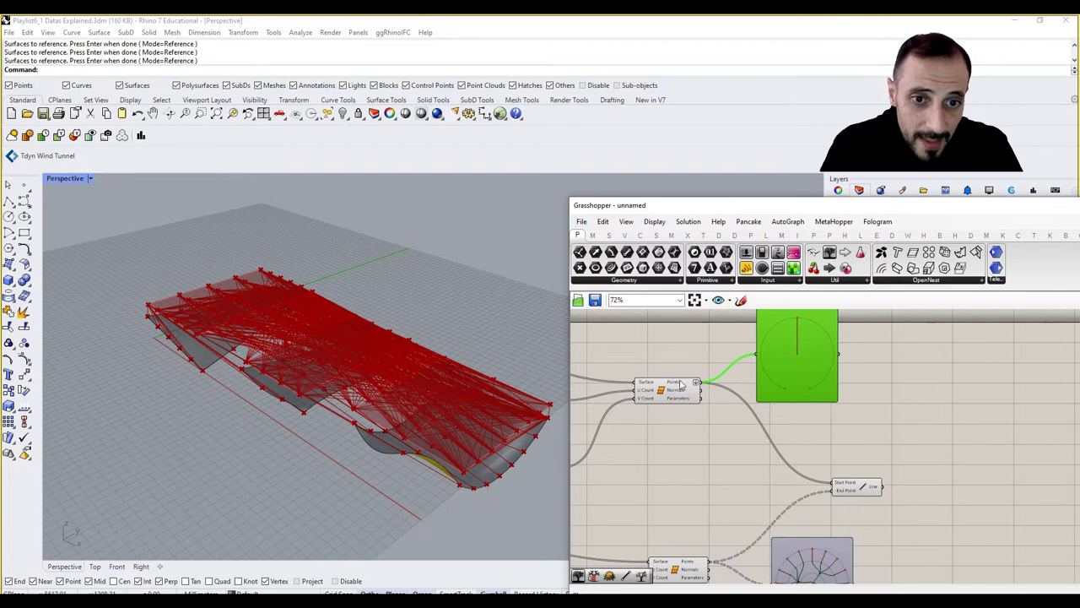
mouse_move(681, 384)
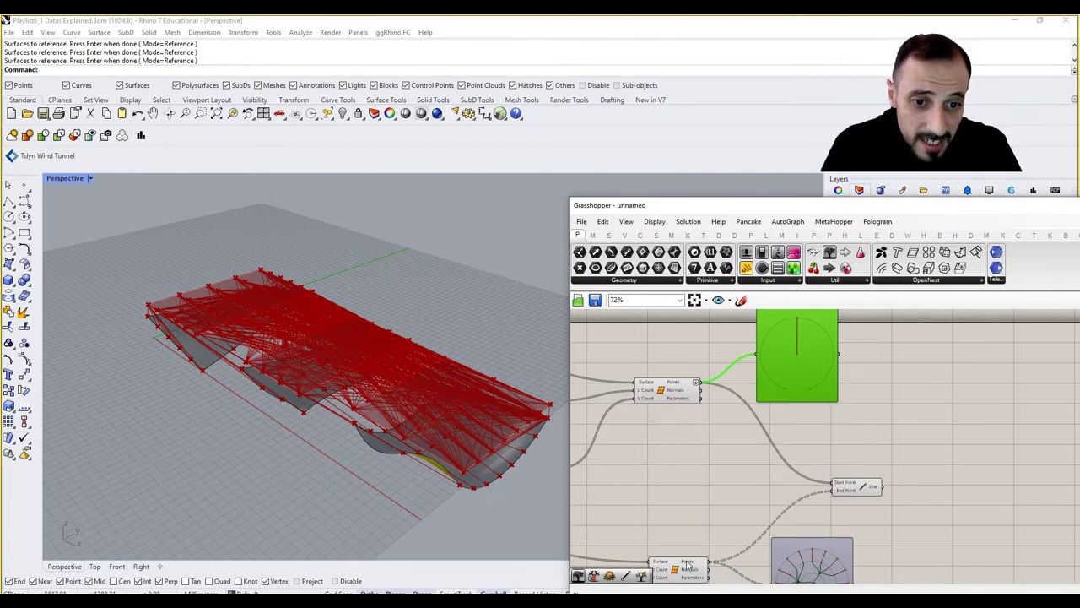
mouse_move(688, 564)
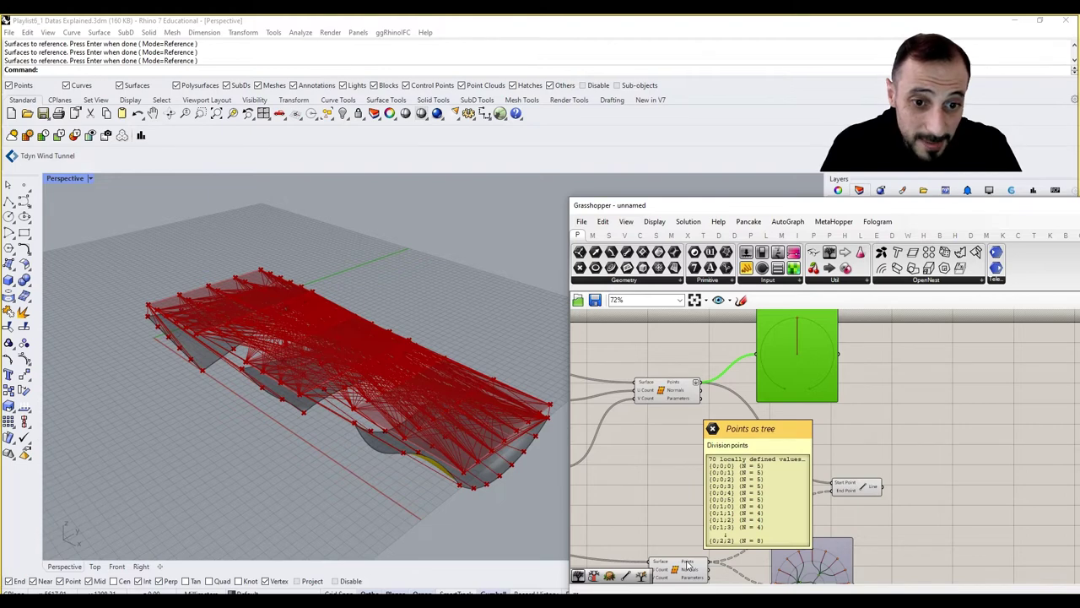
right_click_drag(688, 563, 838, 434)
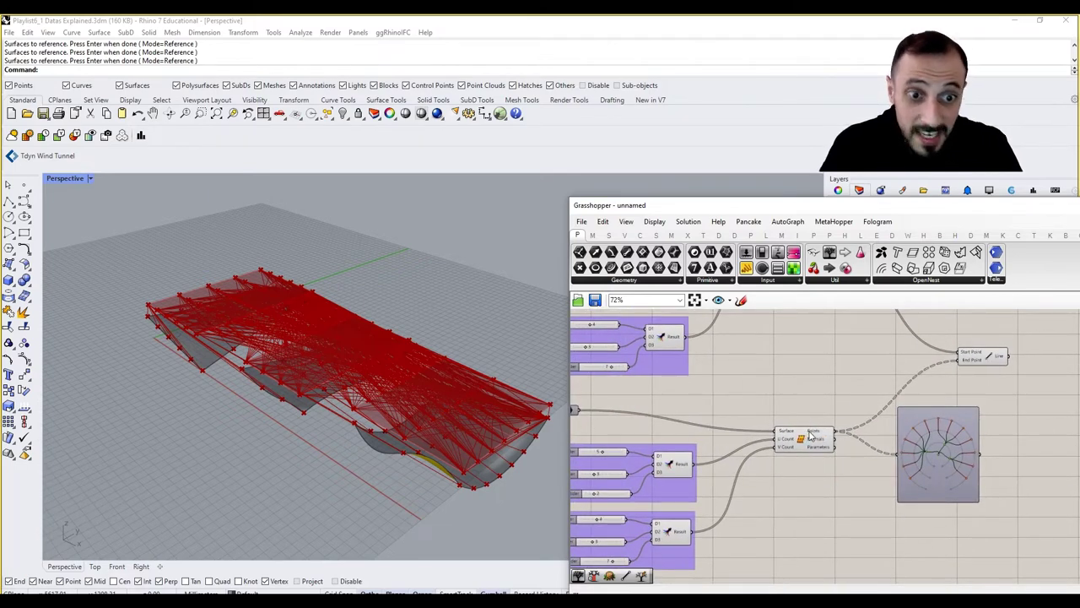
Step: Highlight the upper Divide Surface's points in the model and examine the lines at the first flat surface's corner
mouse_move(220, 410)
right_mouse_down()
mouse_move(247, 370)
mouse_move(229, 397)
right_mouse_up()
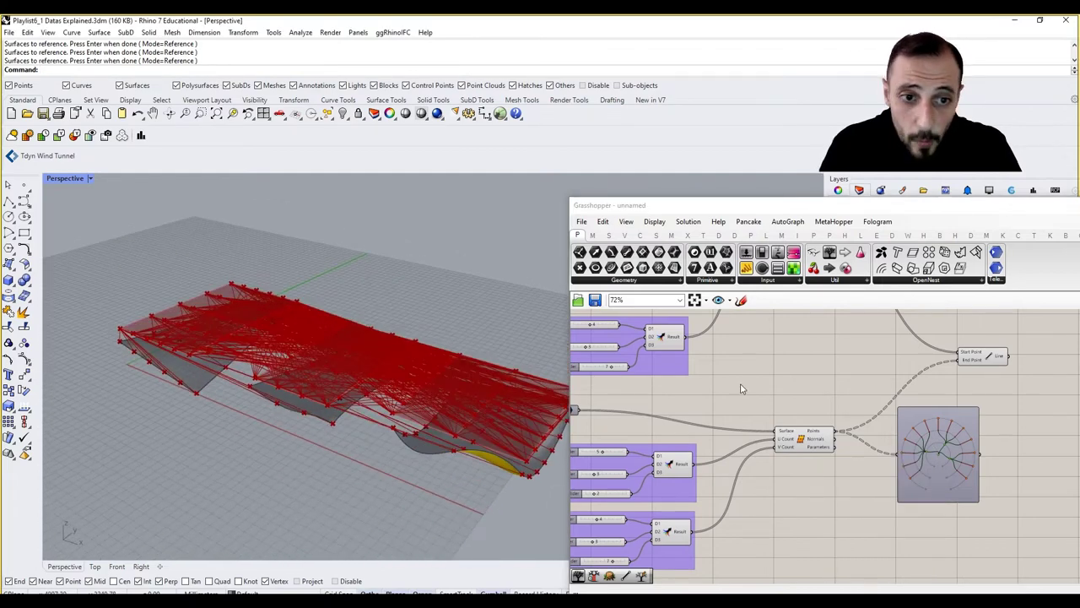
right_click_drag(742, 389, 713, 487)
left_click(767, 360)
right_click_drag(401, 381, 376, 376)
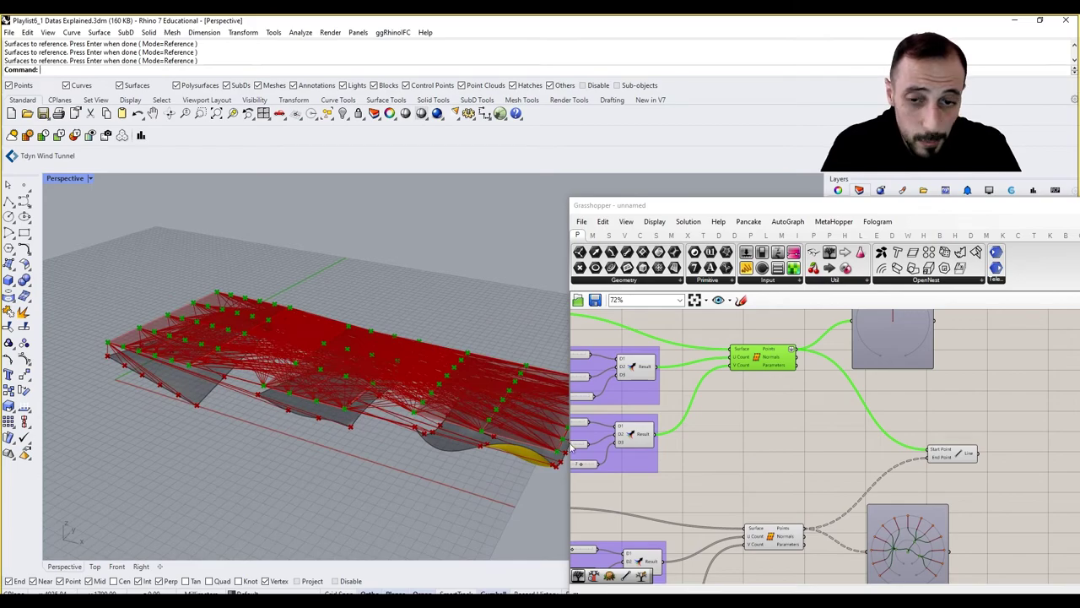
scroll(256, 348, "up", 5)
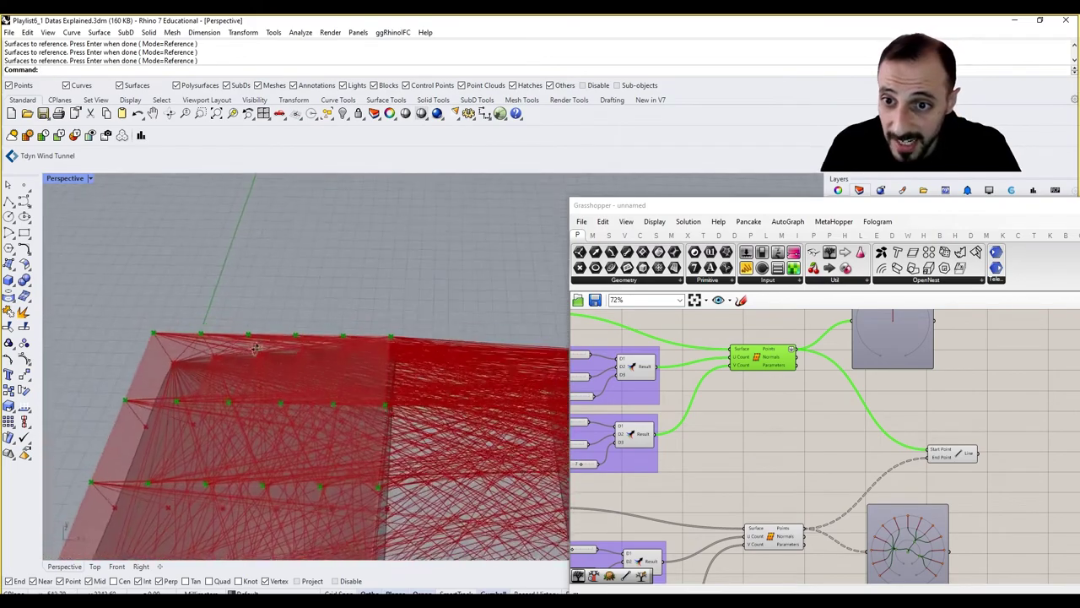
scroll(141, 338, "up", 4)
scroll(140, 368, "up", 2)
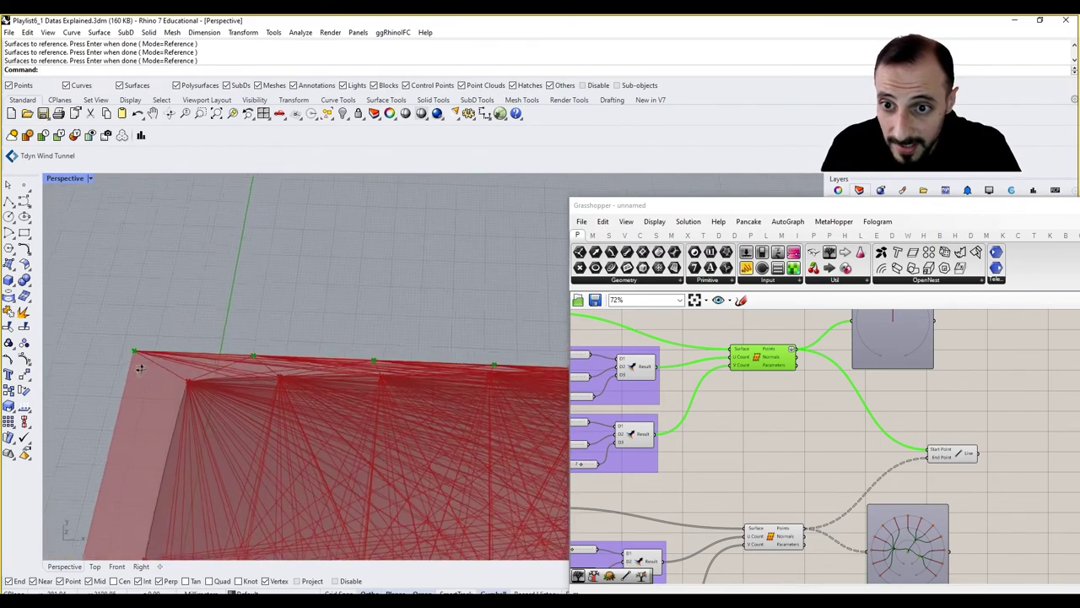
right_click_drag(141, 369, 330, 319)
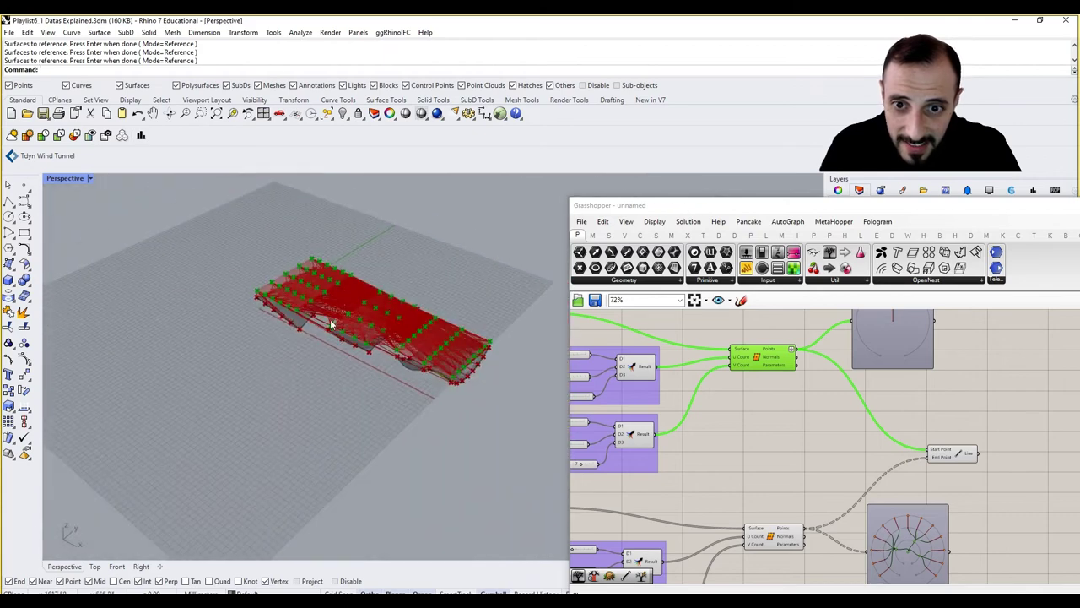
Step: Clear the component selection and examine the lines running across all three surface pairs
scroll(379, 318, "up", 5)
left_click(764, 429)
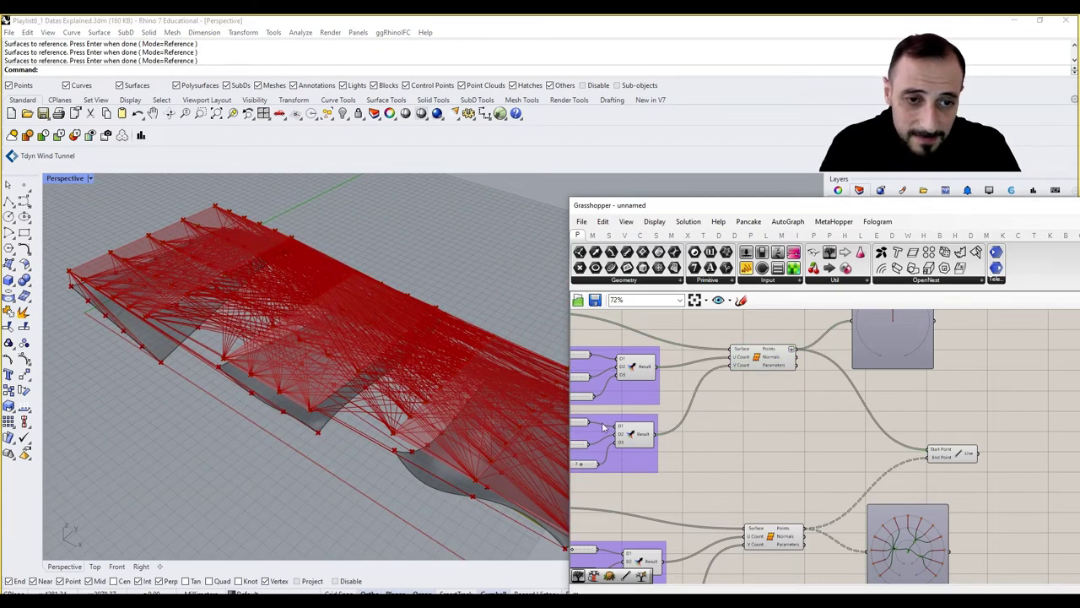
scroll(299, 366, "down", 5)
scroll(305, 360, "up", 4)
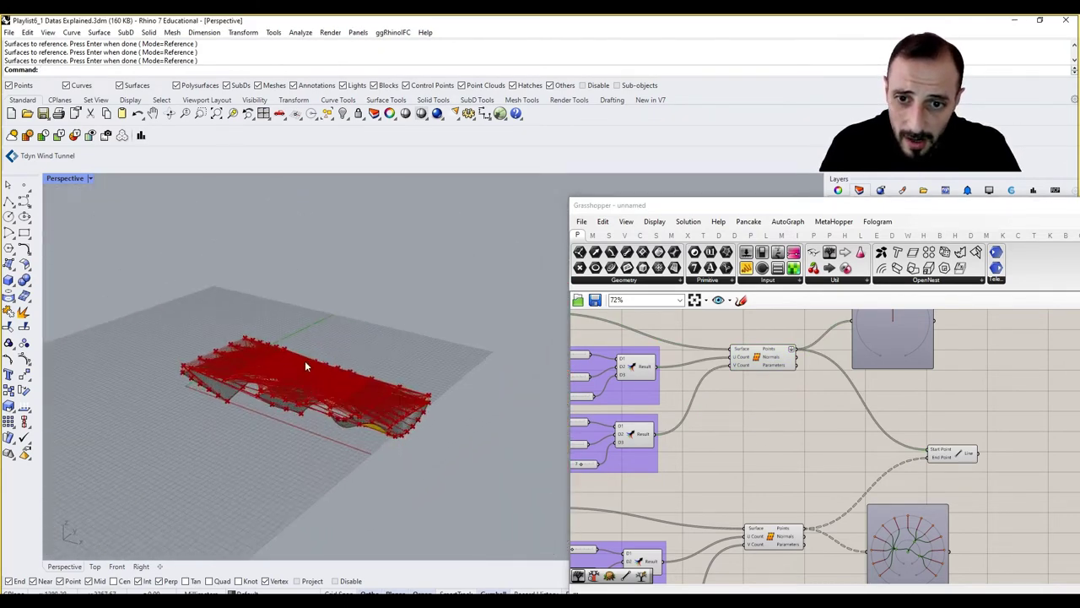
scroll(262, 380, "down", 5)
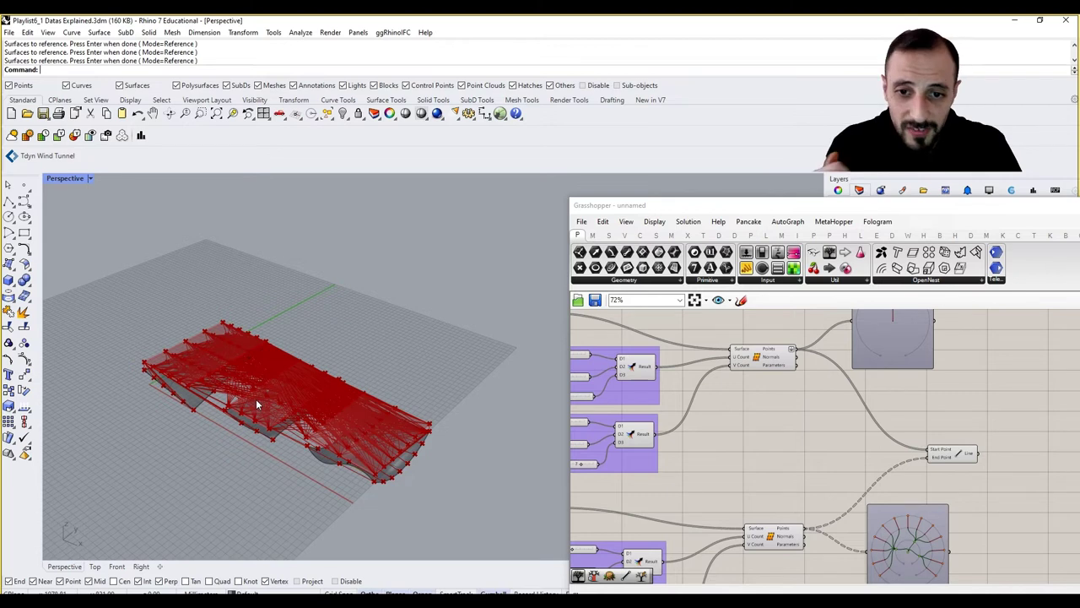
Step: Check the upper Points output's Flatten setting and compare the tree viewers of the upper and lower Divide Surface components
right_click(791, 532)
left_click(752, 436)
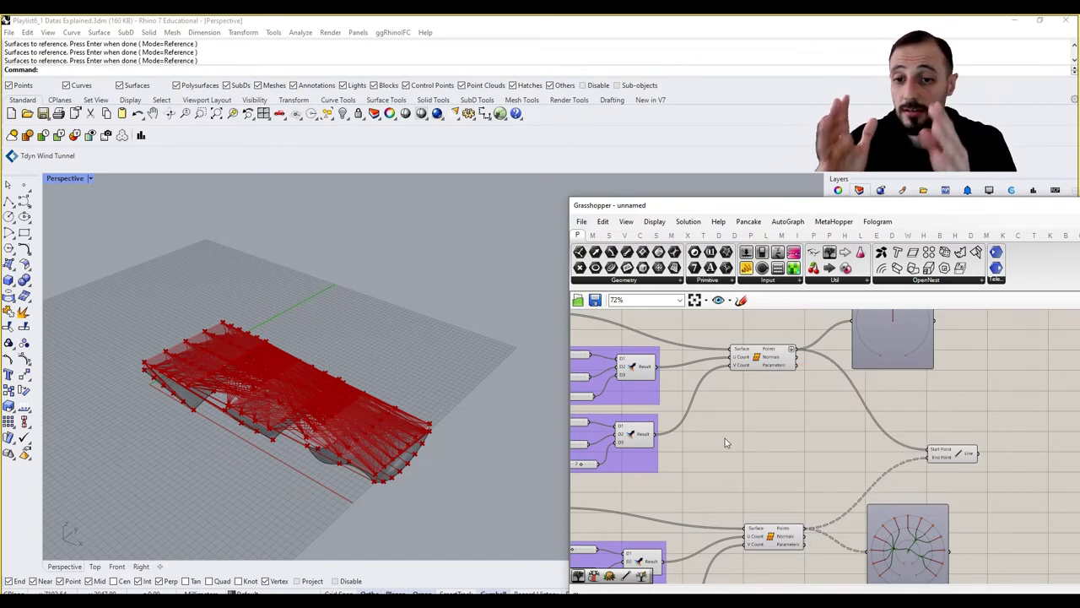
right_click(780, 351)
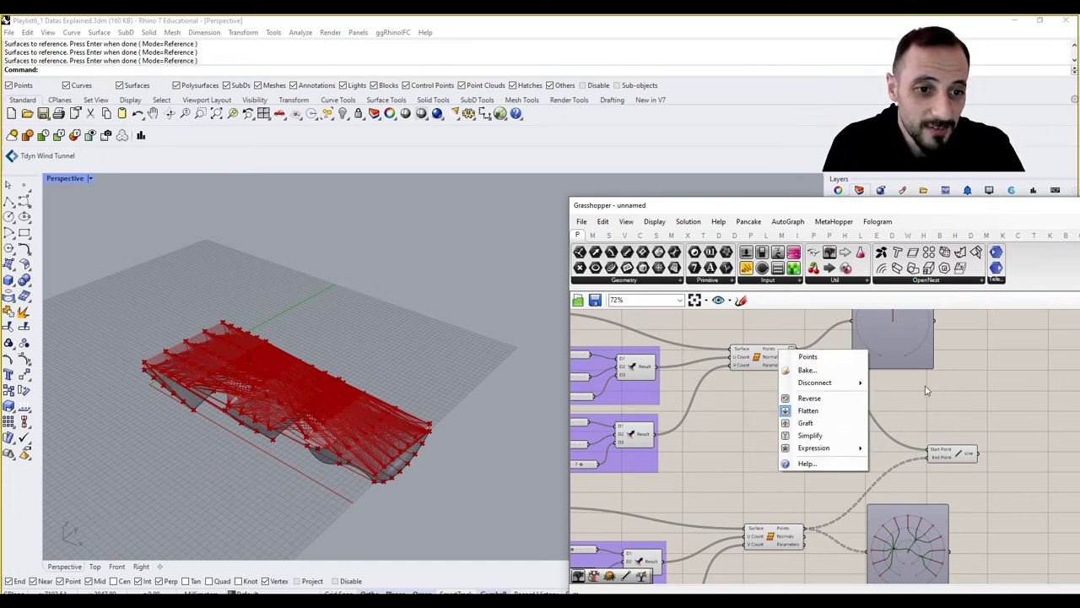
right_click_drag(910, 344, 900, 381)
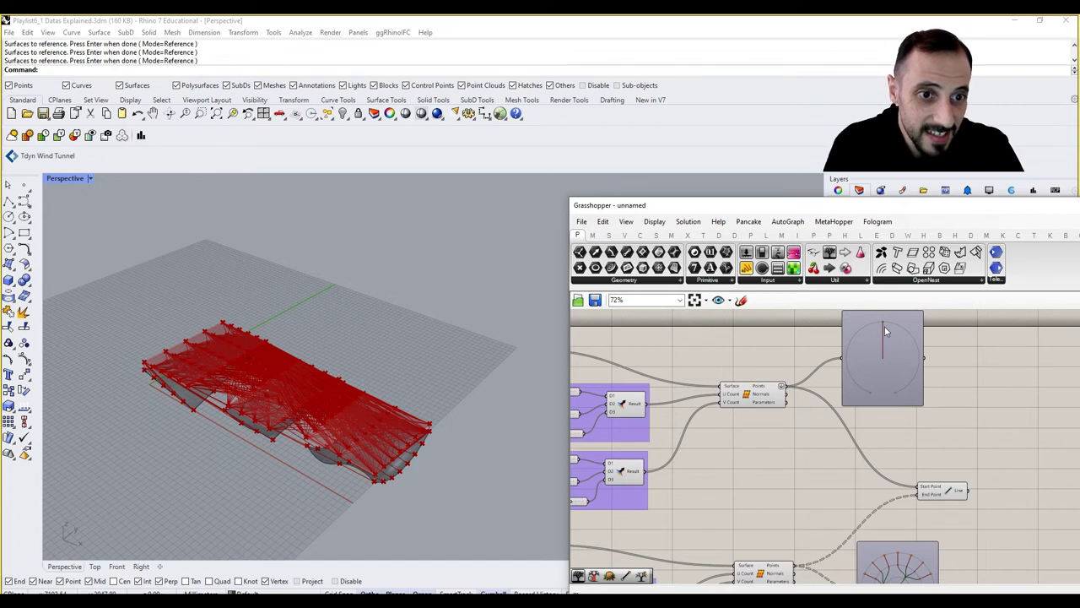
right_click_drag(899, 462, 891, 373)
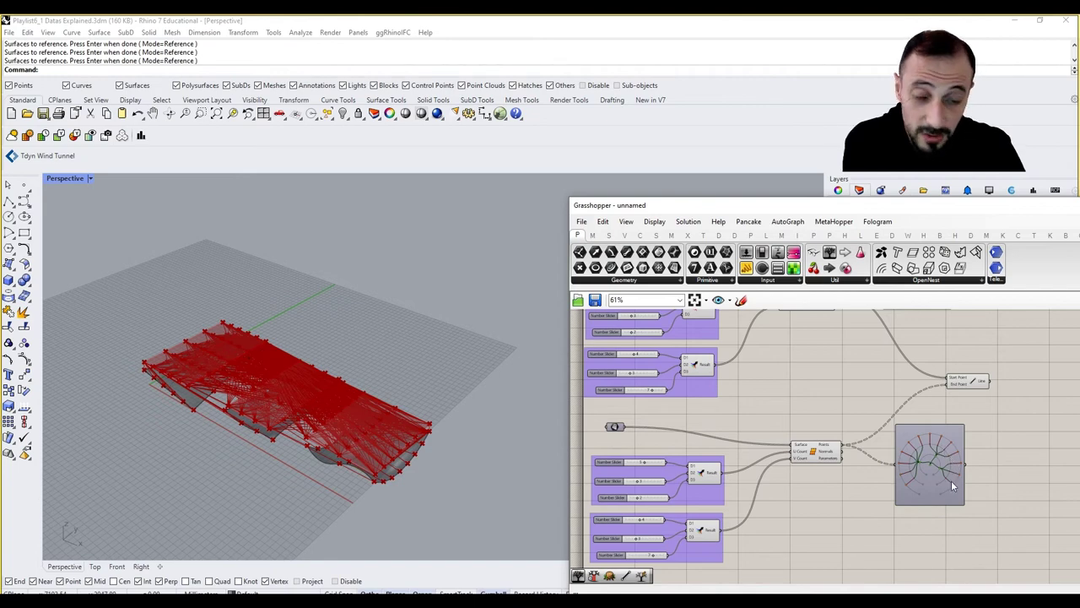
right_click_drag(913, 420, 907, 507)
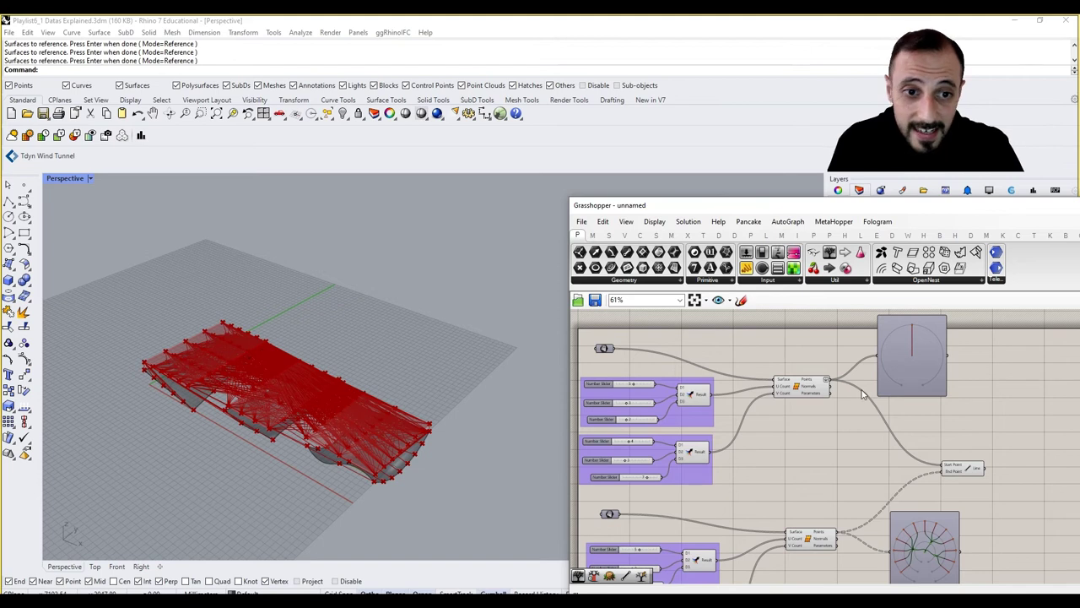
Step: Turn off Flatten on the upper Divide Surface's Points output
right_click(815, 384)
left_click(848, 444)
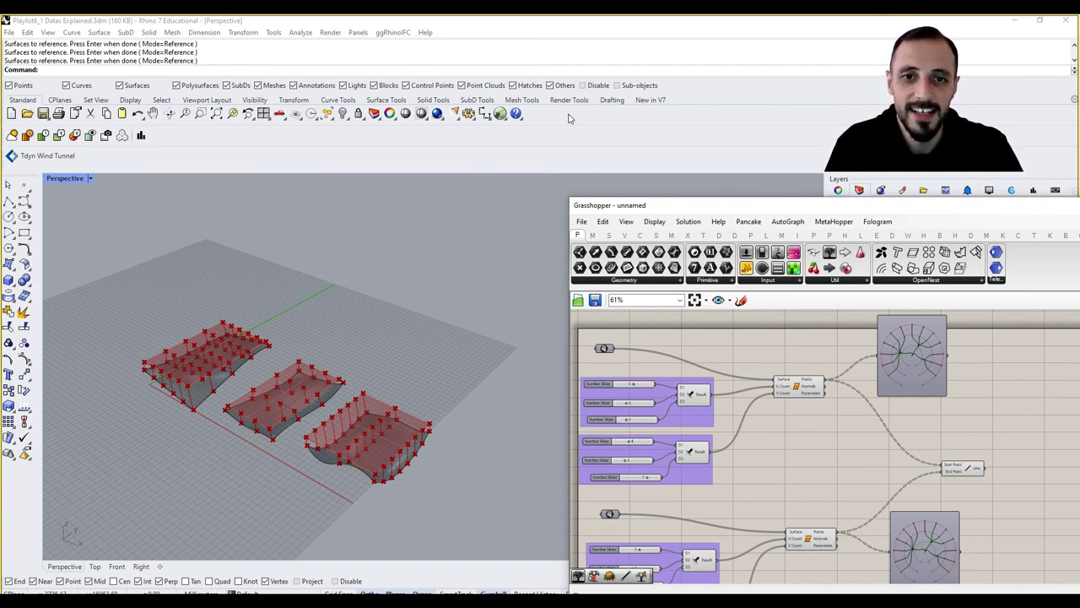
left_click(371, 537)
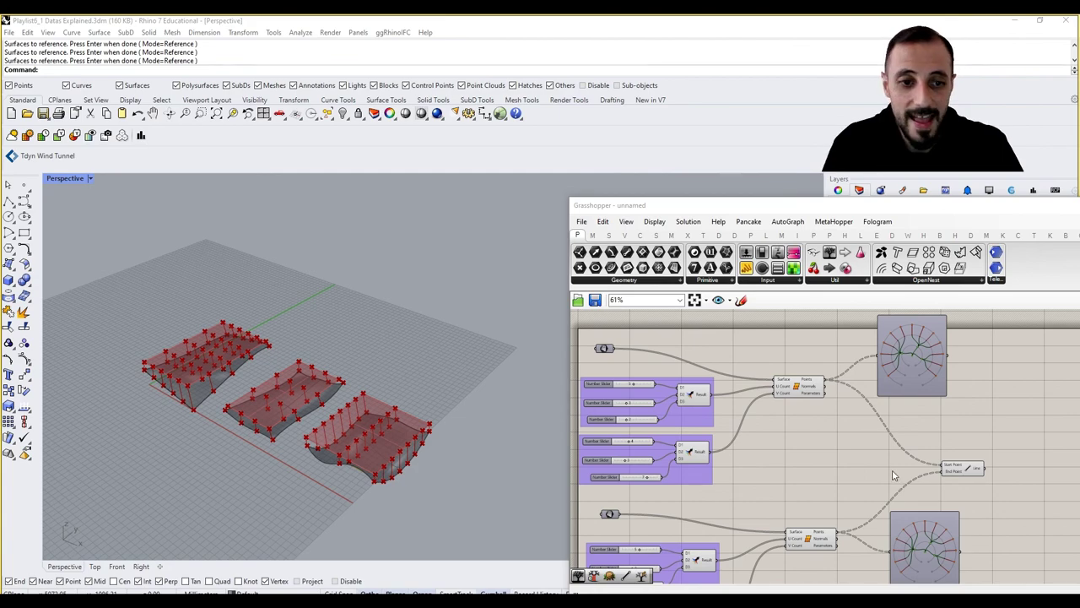